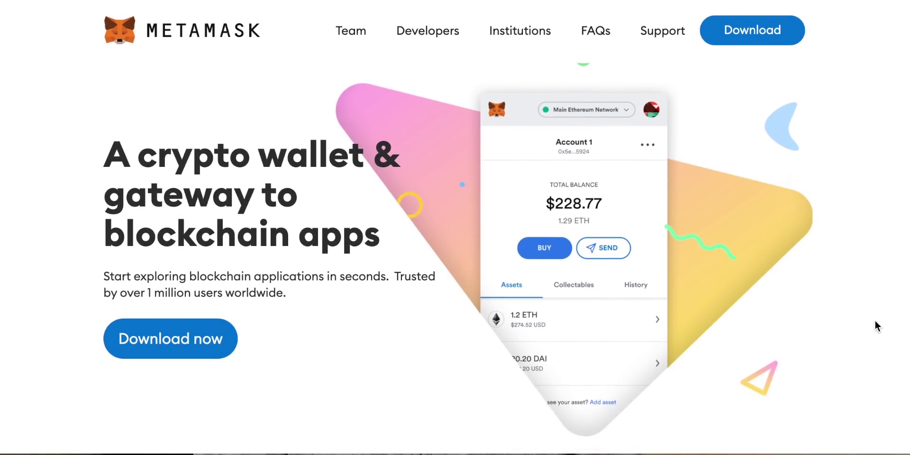
Scroll through the metamask.io home and download pages to the Install MetaMask for Chrome button.
scroll(875, 321, "down", 9)
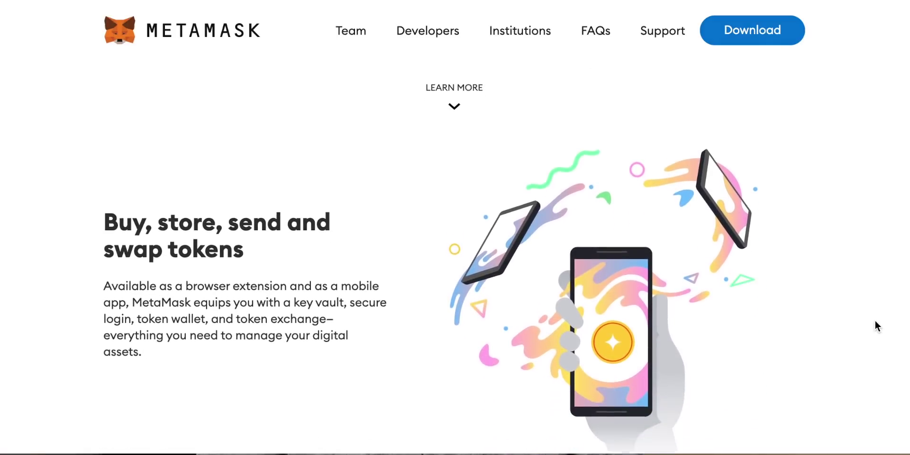
scroll(875, 327, "down", 1)
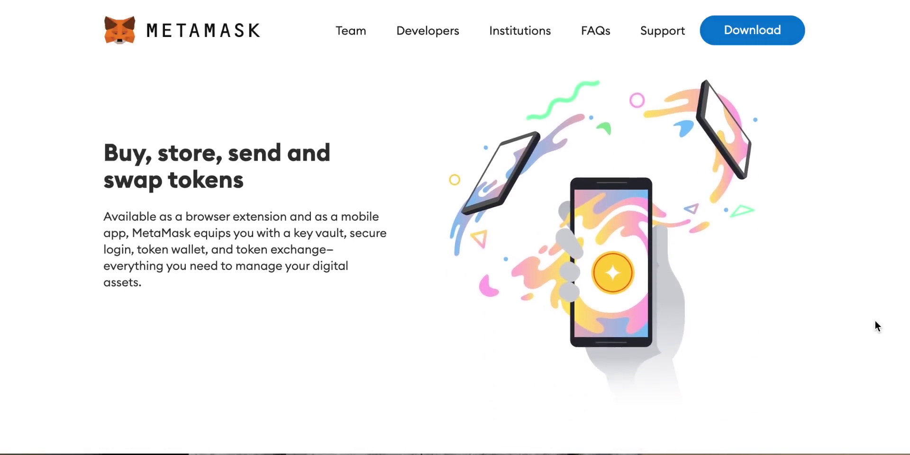
scroll(875, 321, "down", 7)
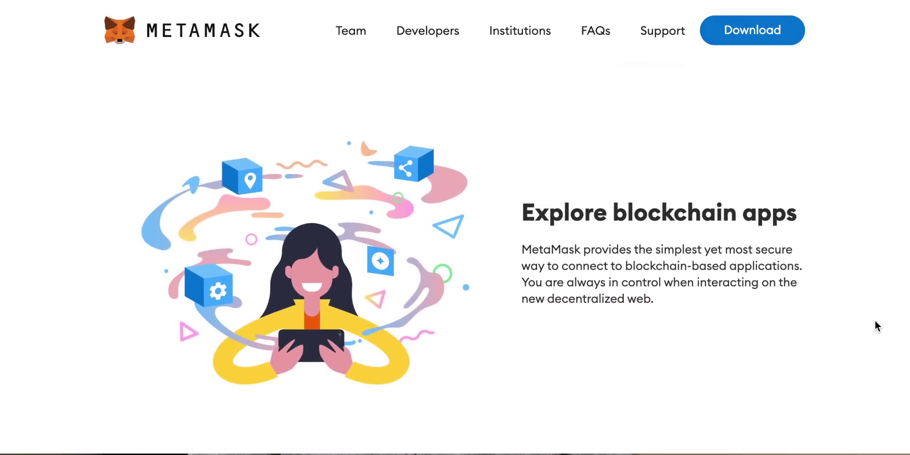
scroll(875, 321, "up", 18)
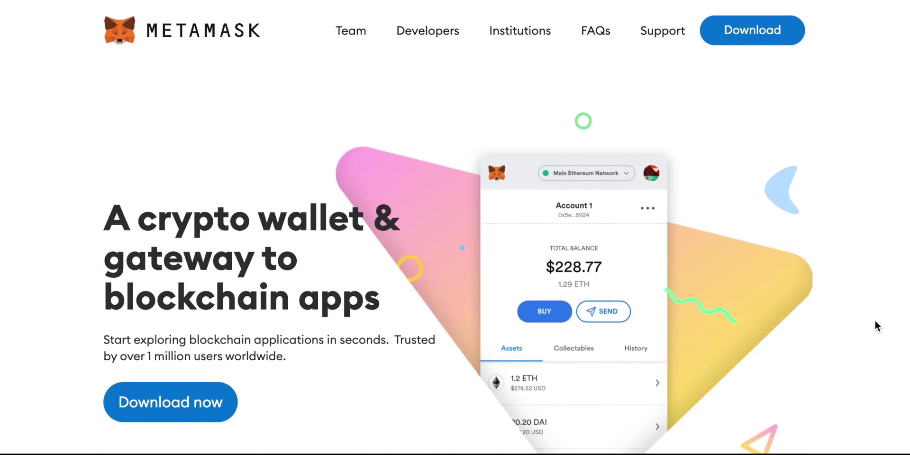
scroll(875, 320, "down", 3)
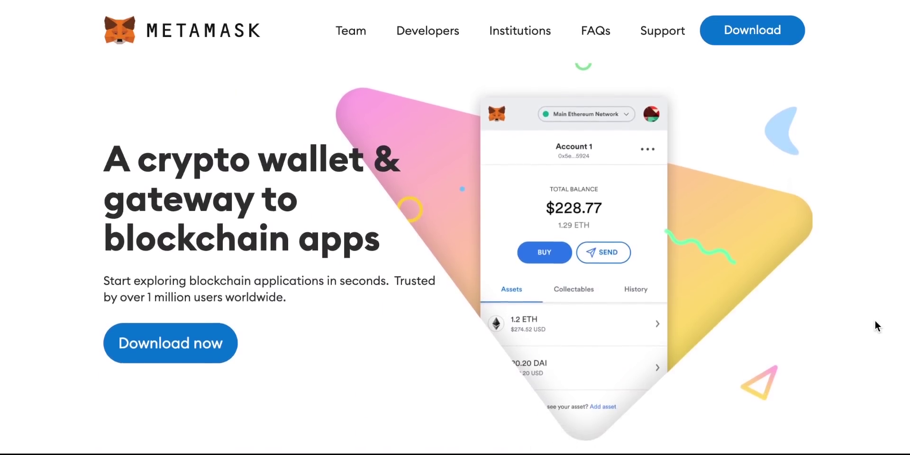
scroll(875, 320, "down", 8)
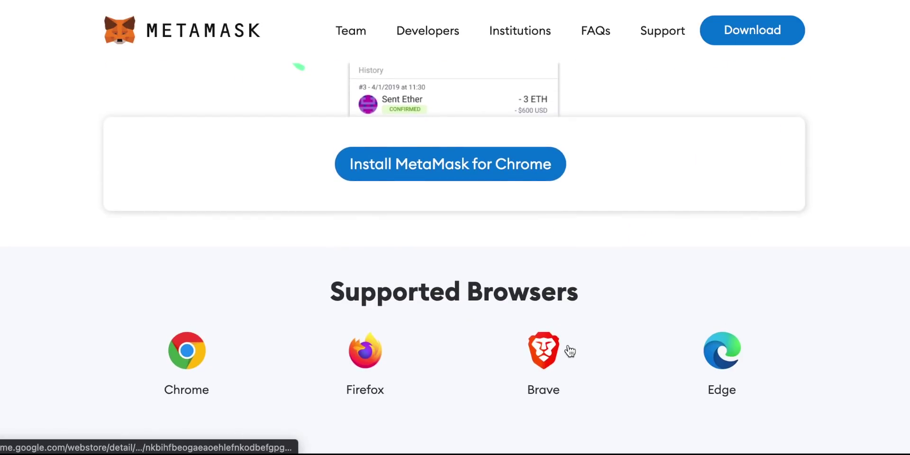
scroll(634, 346, "up", 7)
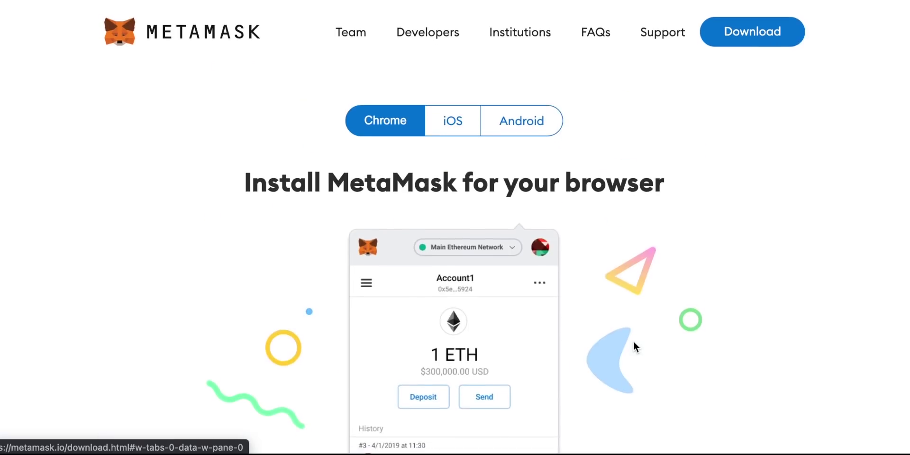
scroll(634, 342, "down", 3)
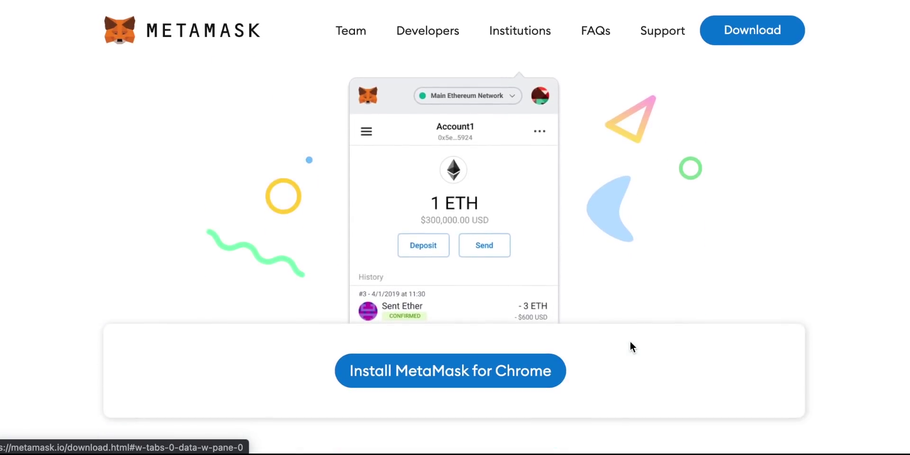
Install the MetaMask extension from its Chrome Web Store listing with Add to Chrome and Add extension.
left_click(468, 368)
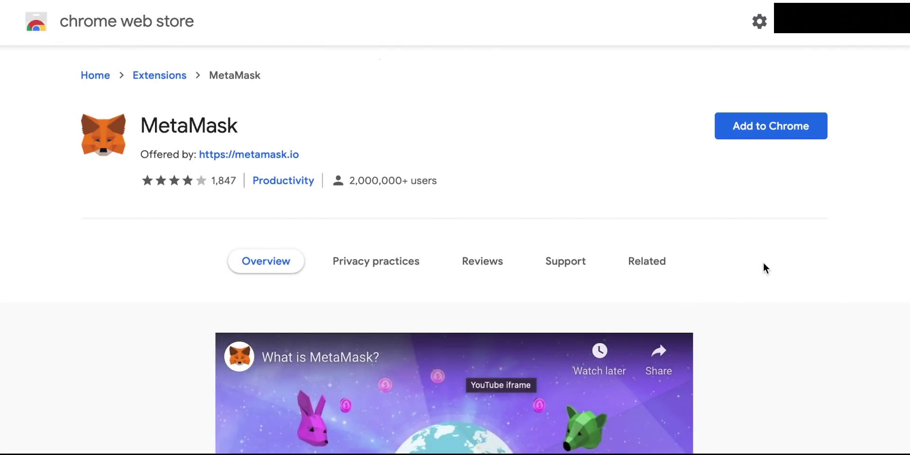
scroll(766, 259, "down", 1)
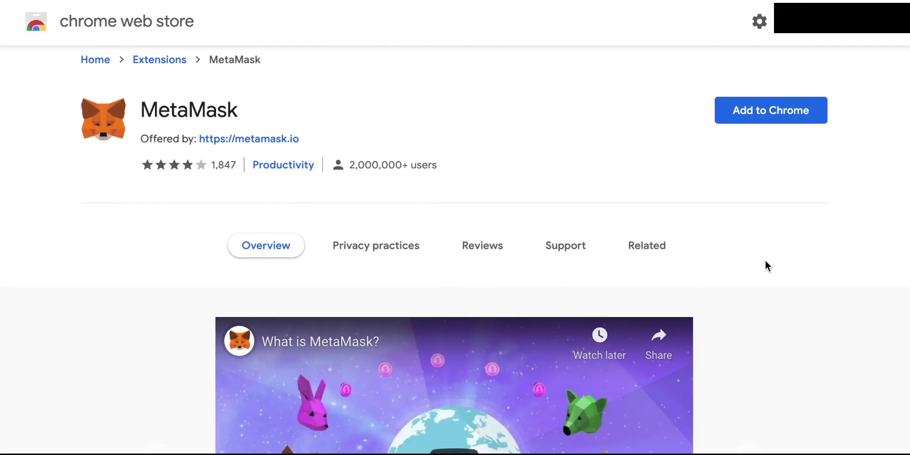
left_click(764, 114)
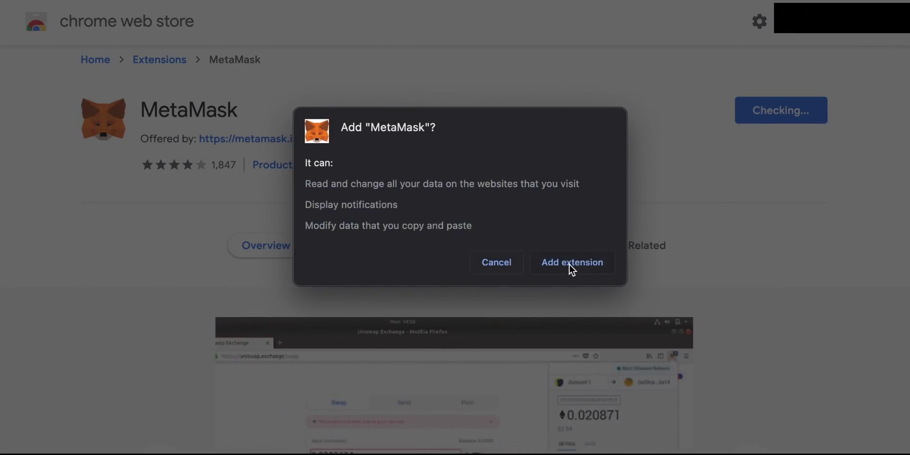
left_click(570, 266)
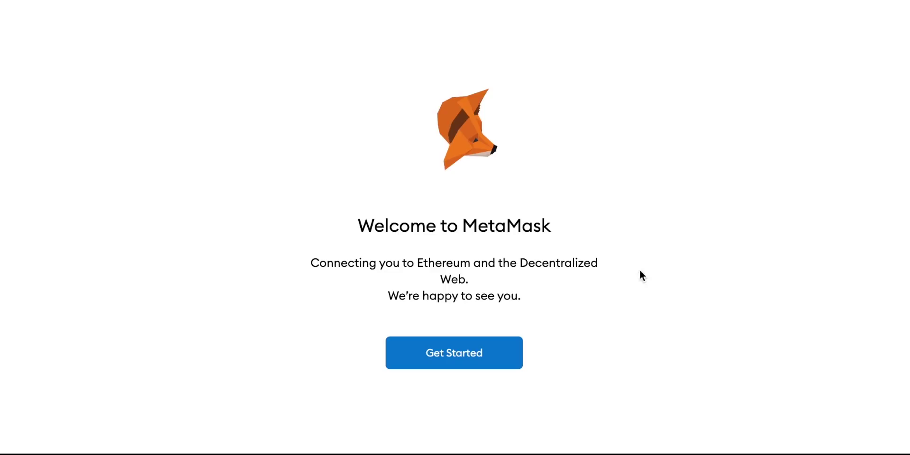
Choose Get Started, then Create a Wallet, and agree to share anonymous usage data.
left_click(448, 359)
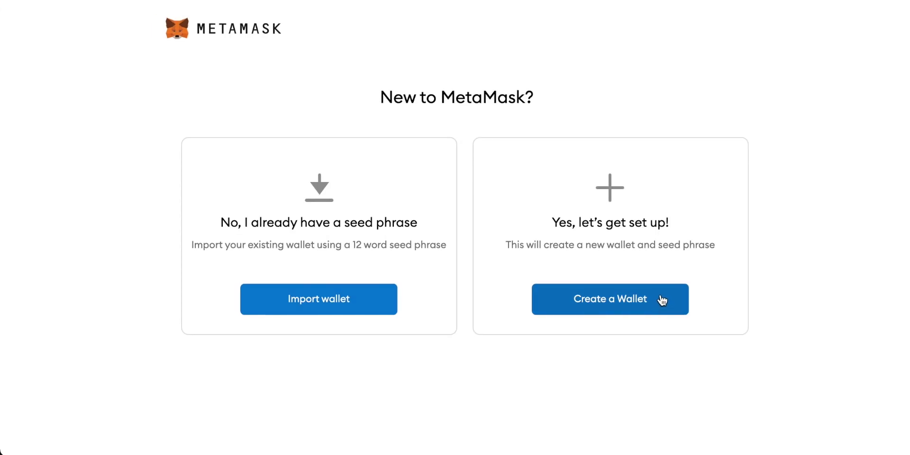
left_click(639, 304)
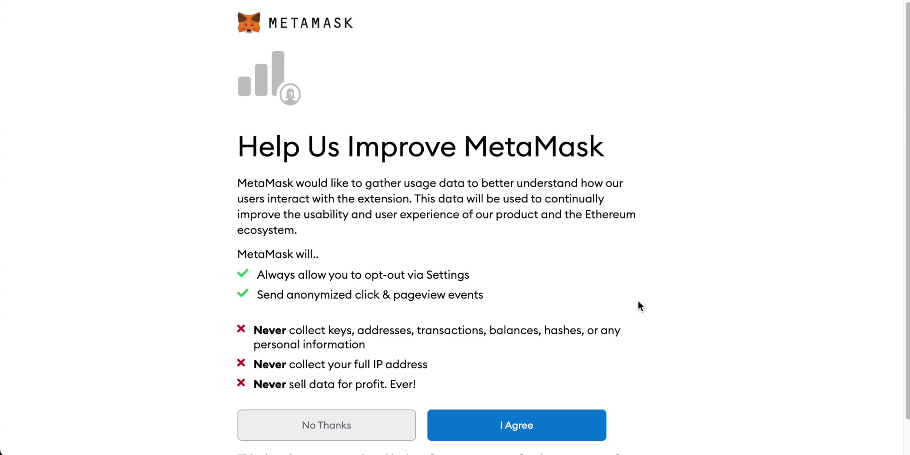
scroll(639, 305, "down", 2)
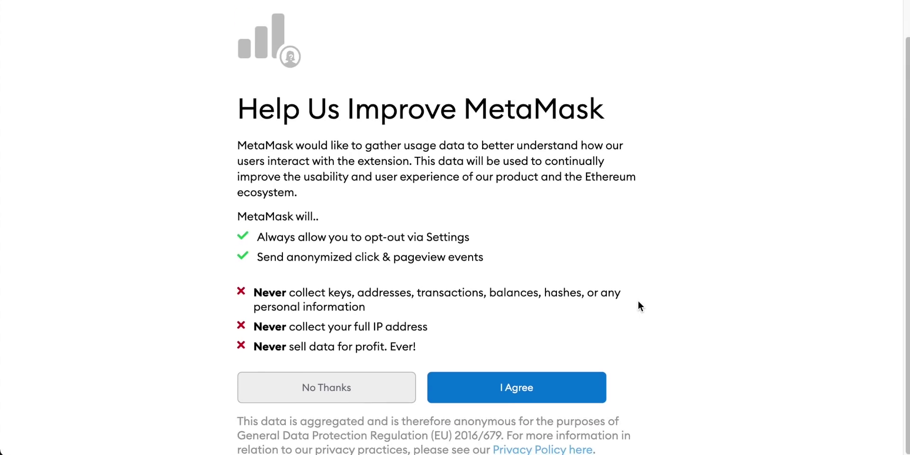
left_click(546, 392)
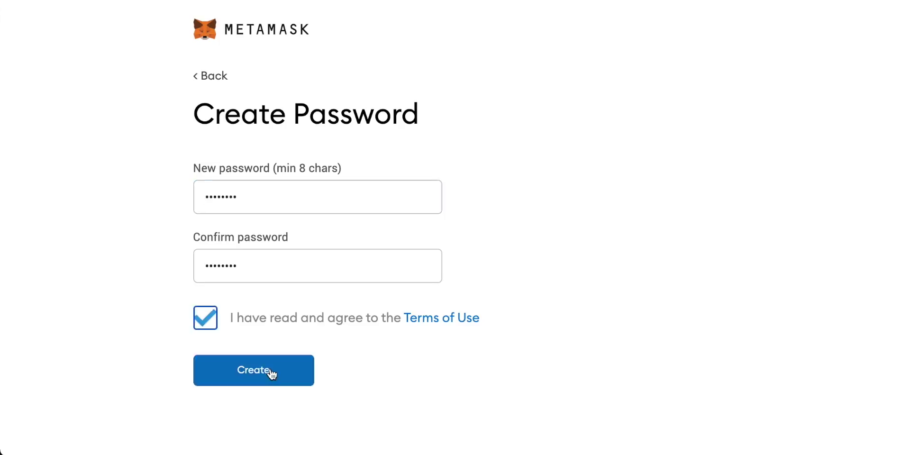
Submit the new password with Terms of Use accepted, finish the seed phrase backup, and dismiss the swap announcement.
left_click(269, 370)
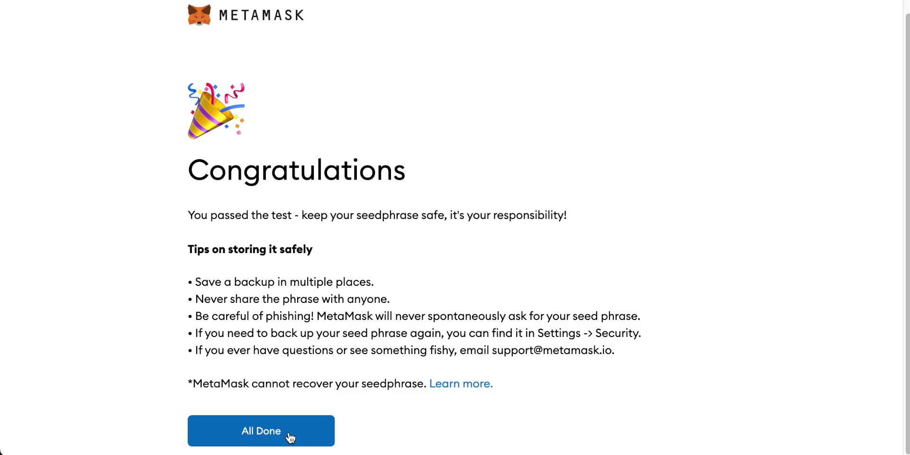
left_click(289, 435)
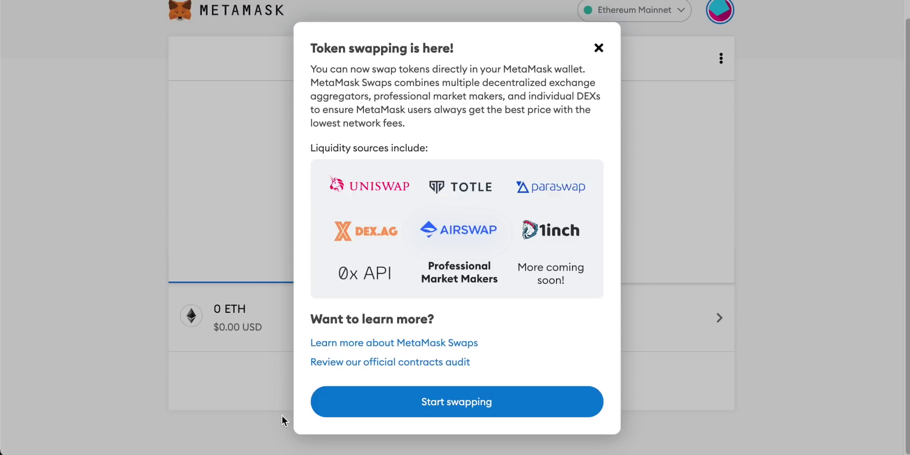
left_click(599, 49)
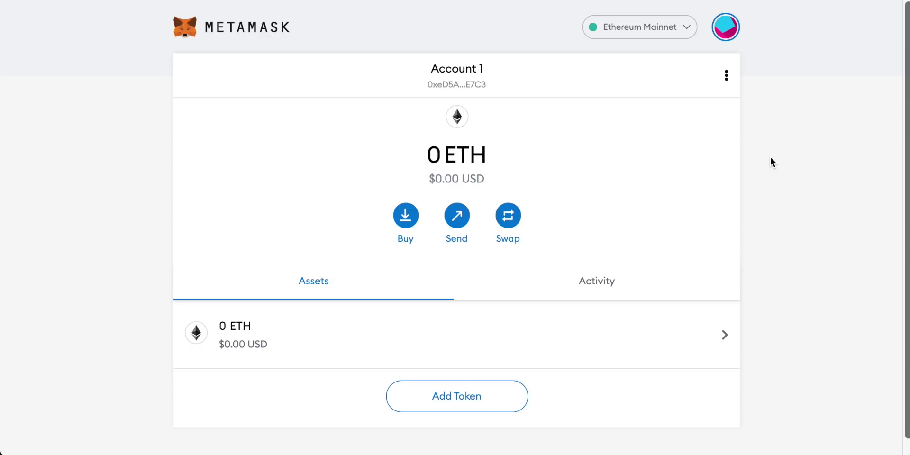
View MetaMask's version and help info from the account menu, then return and reopen the account menu.
left_click(726, 27)
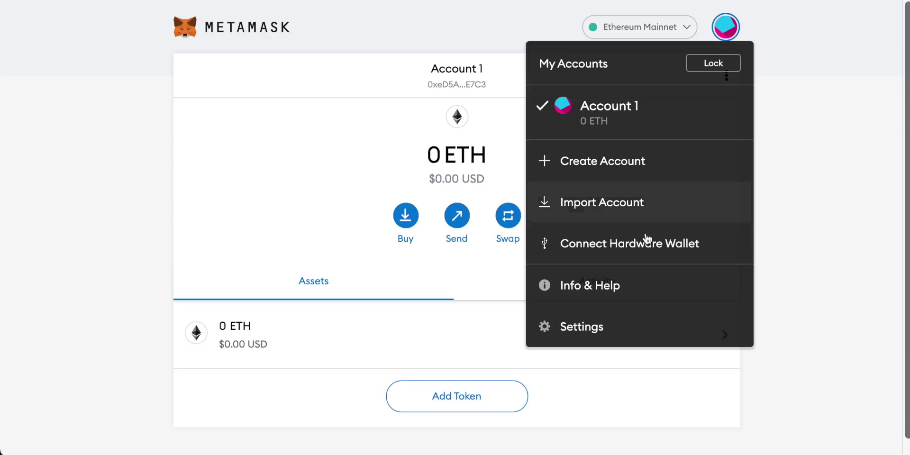
left_click(590, 292)
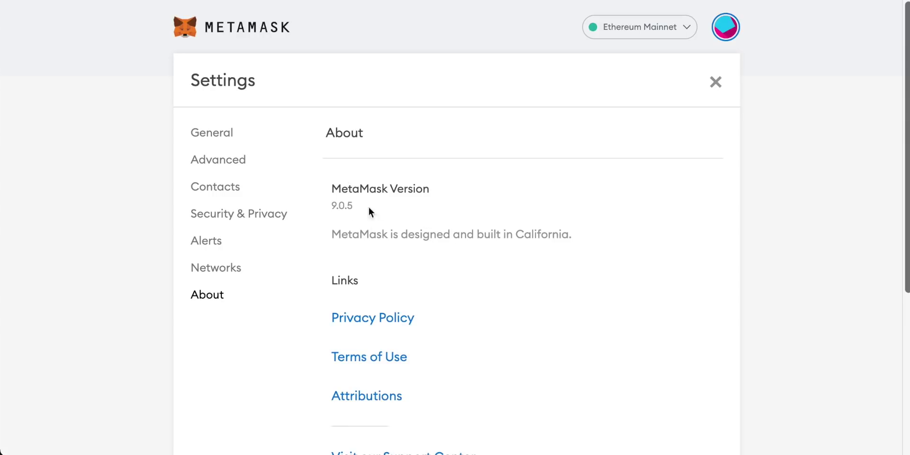
left_click(712, 82)
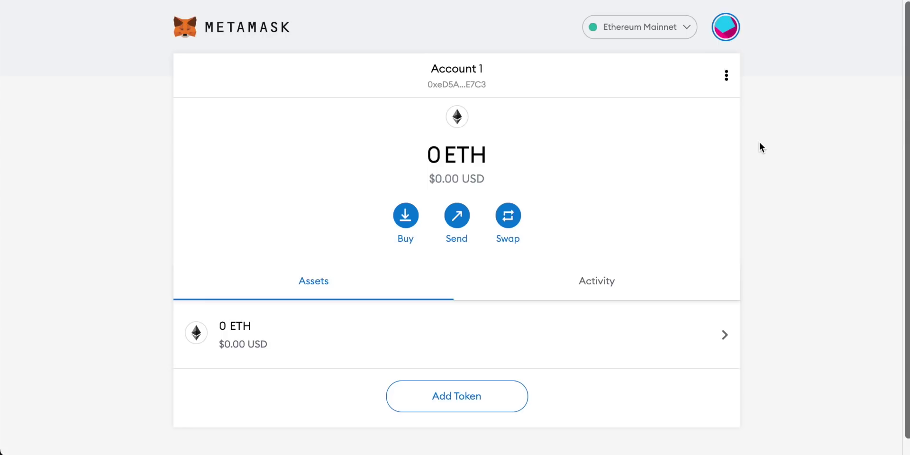
left_click(729, 30)
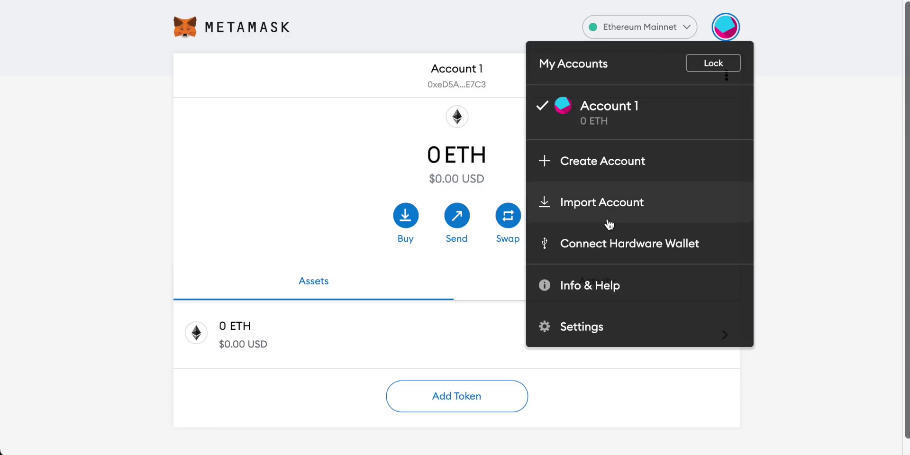
In General settings, leave the conversion currency unchanged and set Primary Currency to Fiat.
left_click(583, 330)
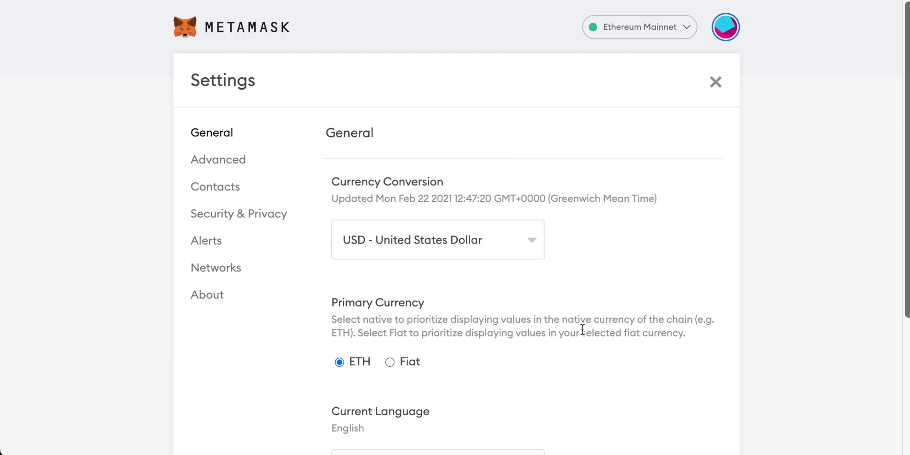
scroll(580, 287, "down", 1)
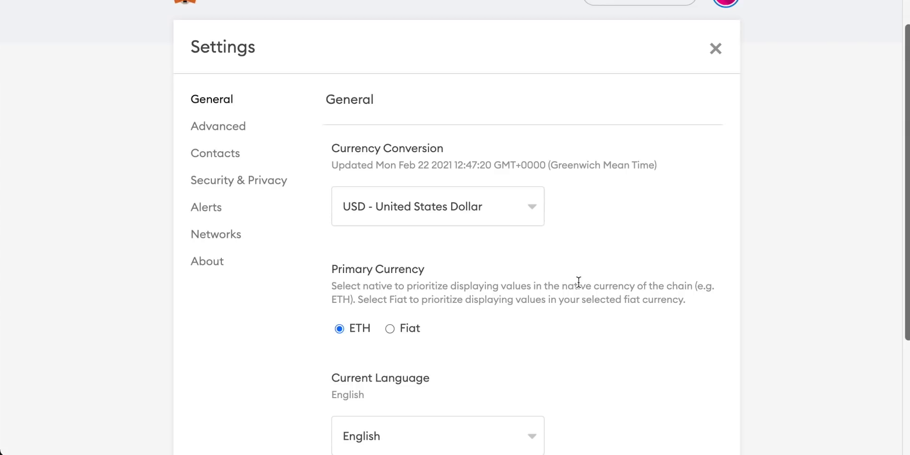
left_click(460, 210)
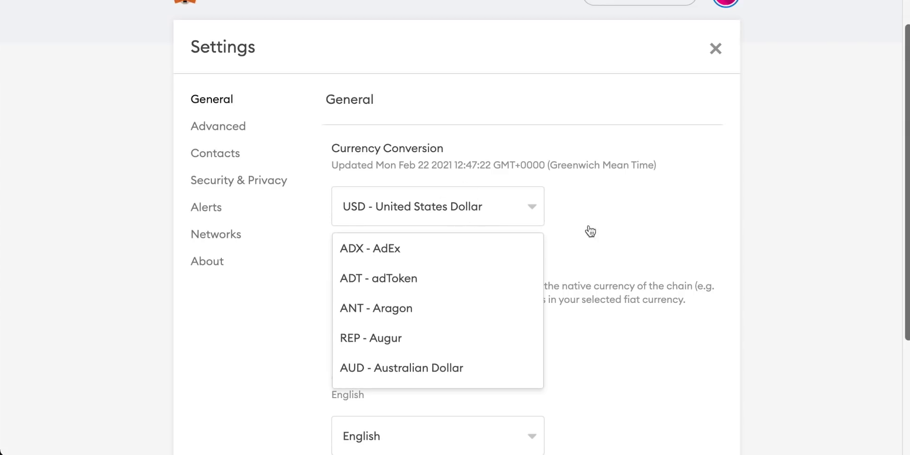
left_click(615, 227)
scroll(615, 228, "down", 2)
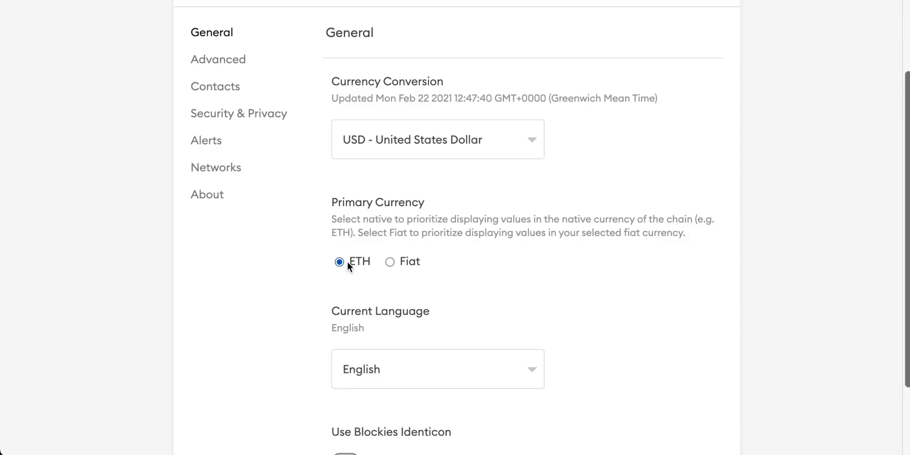
left_click(394, 265)
Check the Current Language list, keeping English, then move to the Advanced section.
scroll(640, 284, "down", 1)
scroll(641, 285, "down", 2)
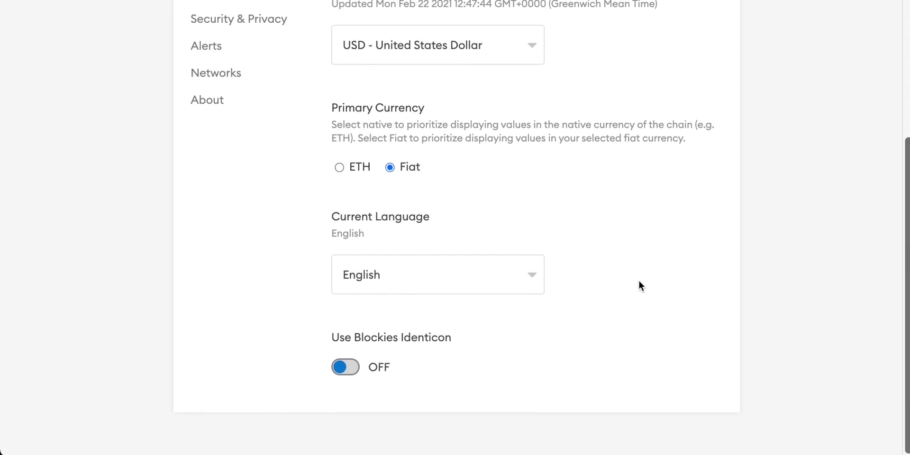
scroll(639, 281, "up", 3)
scroll(543, 319, "down", 2)
left_click(506, 325)
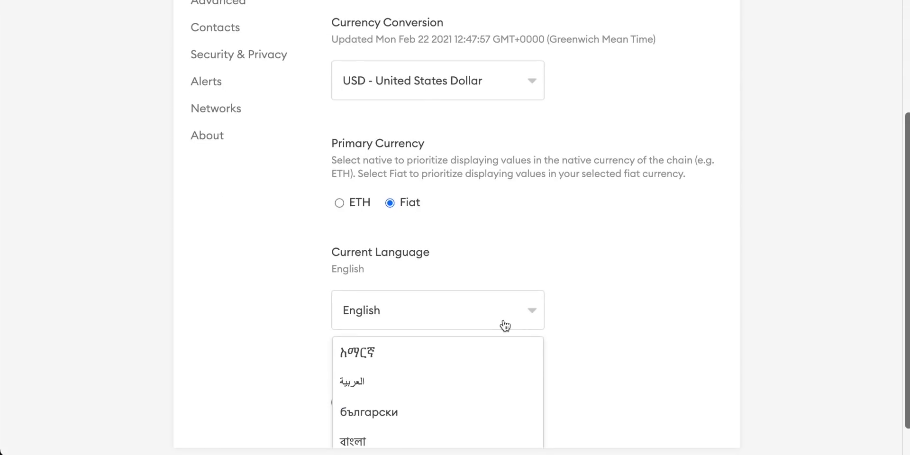
left_click(645, 278)
scroll(645, 277, "up", 3)
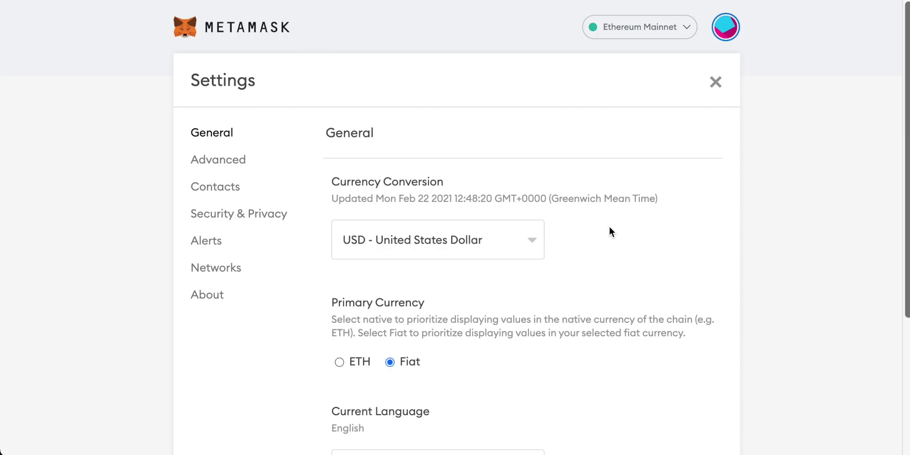
left_click(216, 160)
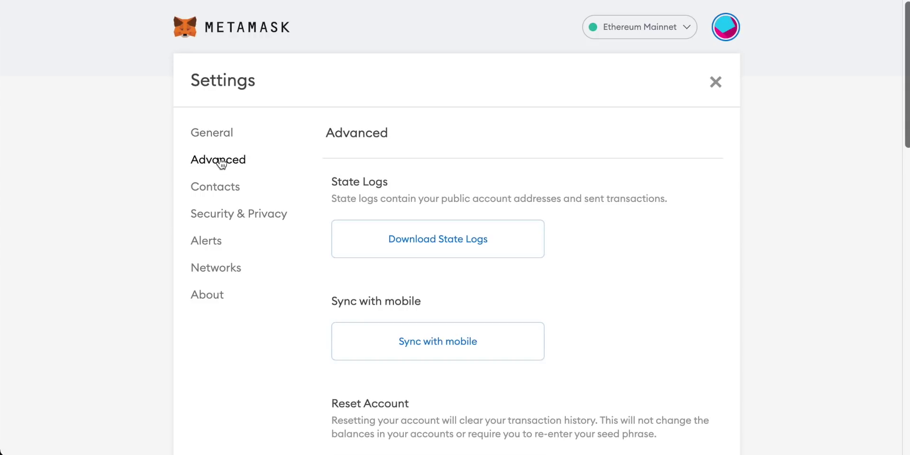
Review the Advanced options such as state logs, reset account and advanced gas controls, then close Settings.
scroll(585, 250, "down", 2)
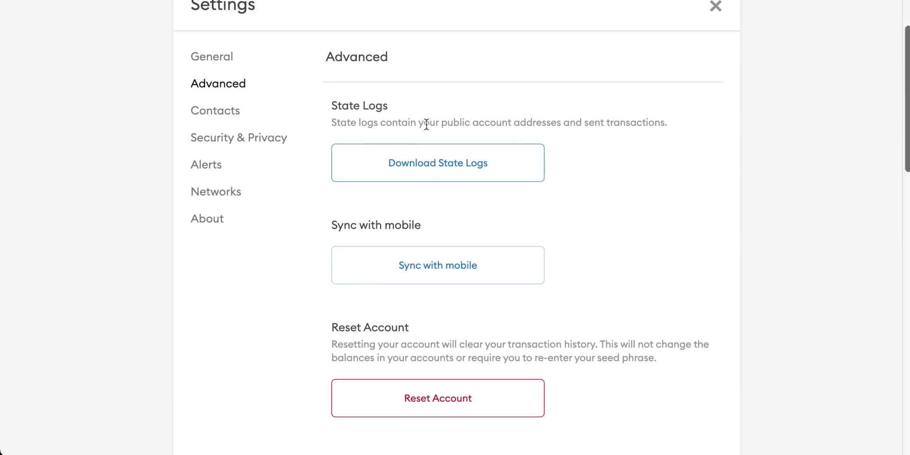
scroll(594, 183, "down", 2)
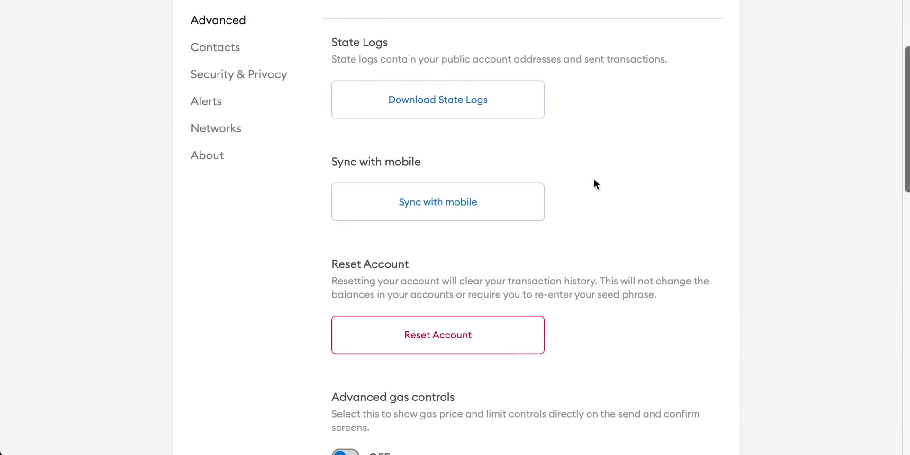
scroll(594, 183, "down", 4)
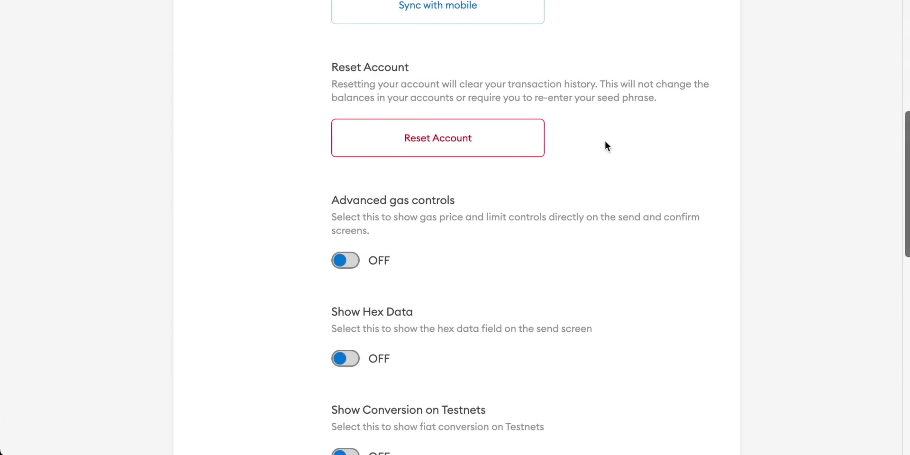
scroll(605, 140, "down", 2)
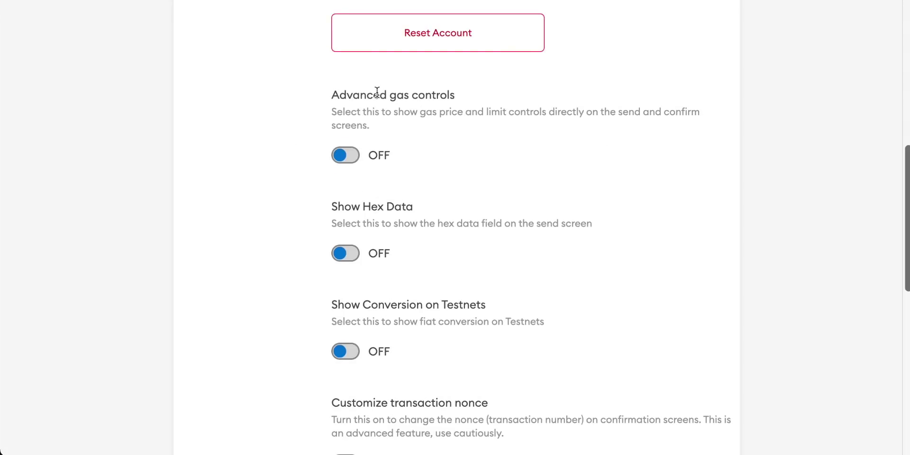
scroll(574, 147, "up", 7)
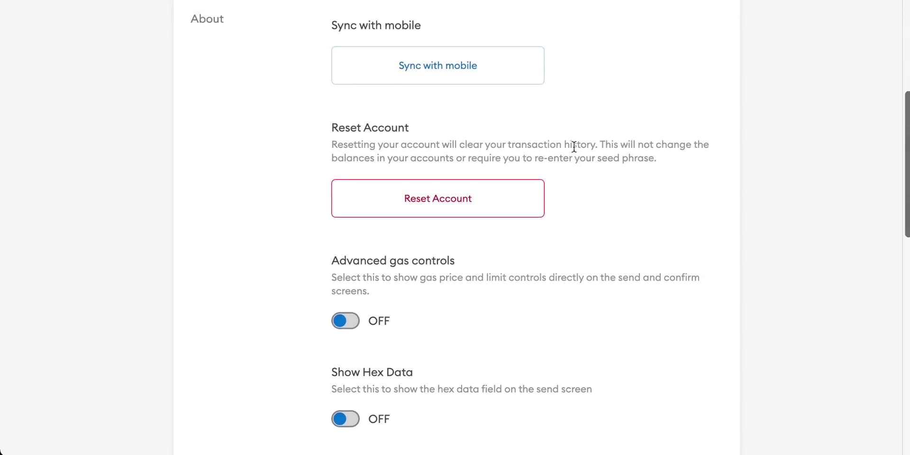
scroll(575, 152, "up", 1)
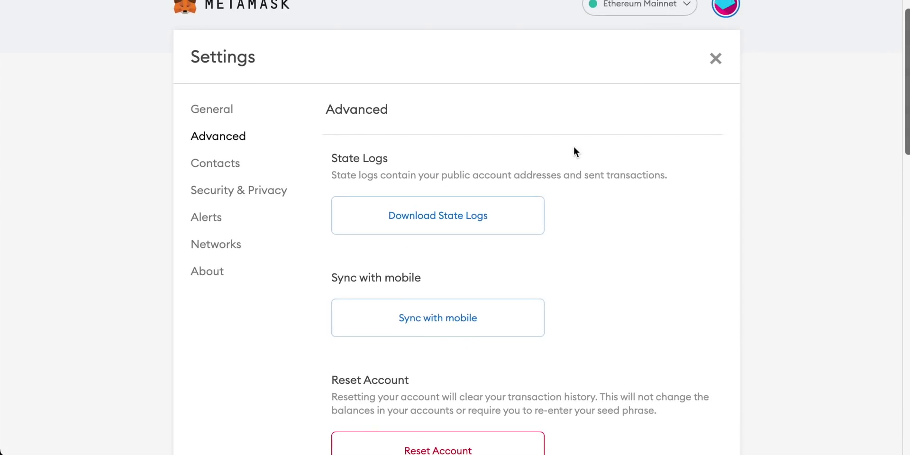
scroll(615, 151, "up", 1)
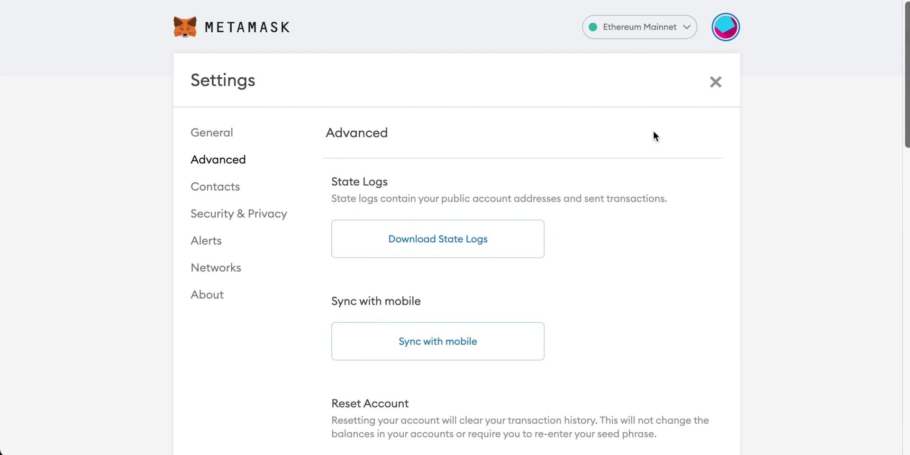
left_click(716, 83)
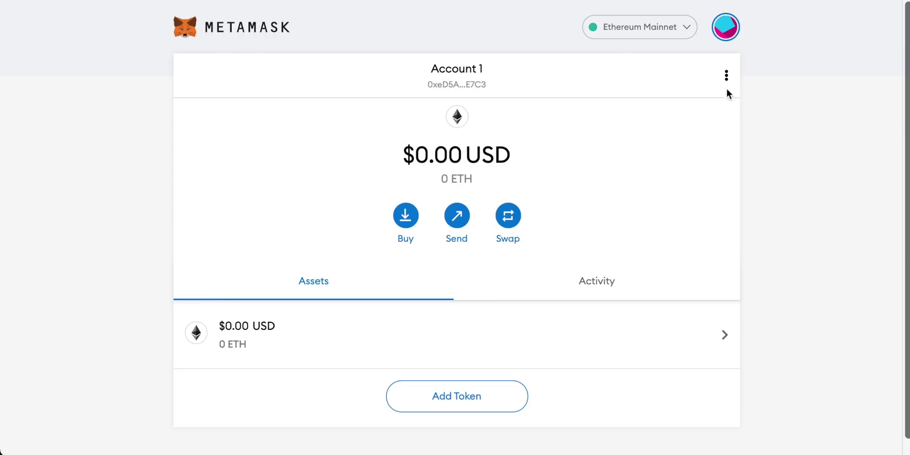
Open Account details for Account 1 from the account's ⋮ menu.
left_click(727, 75)
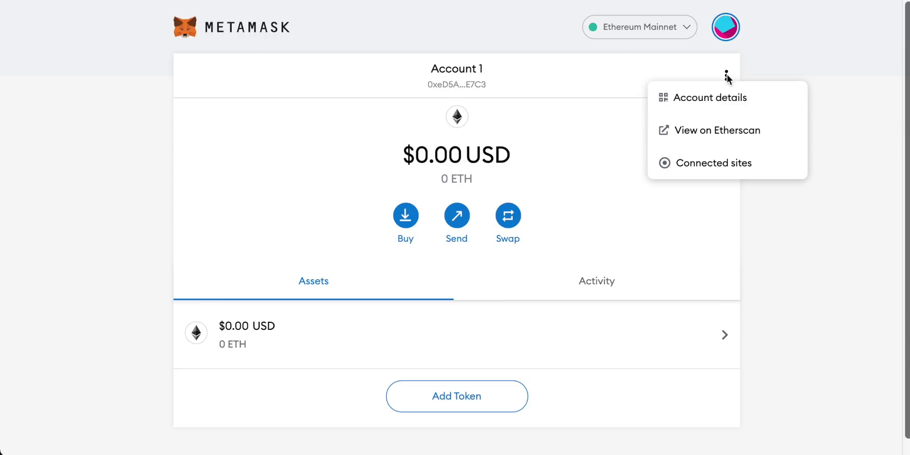
left_click(701, 99)
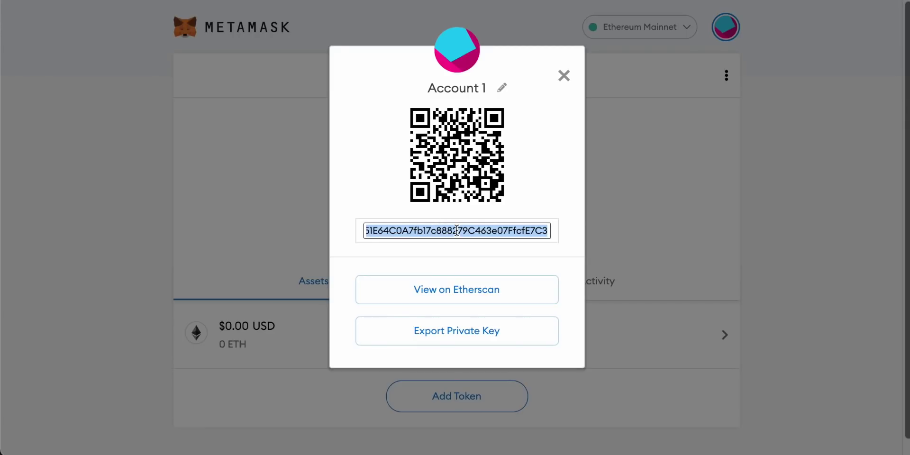
left_click(525, 195)
Rename Account 1 to the owner's personal wallet name and close the details window.
left_click(501, 88)
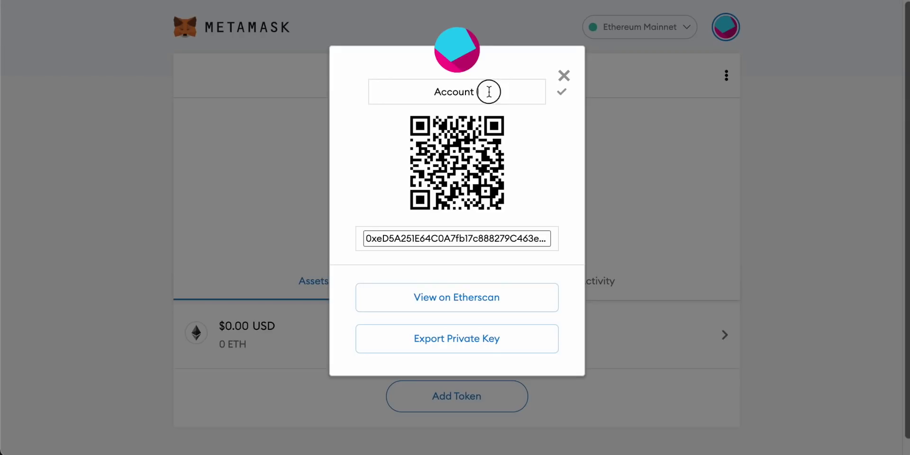
triple_click(489, 92)
type("Jam")
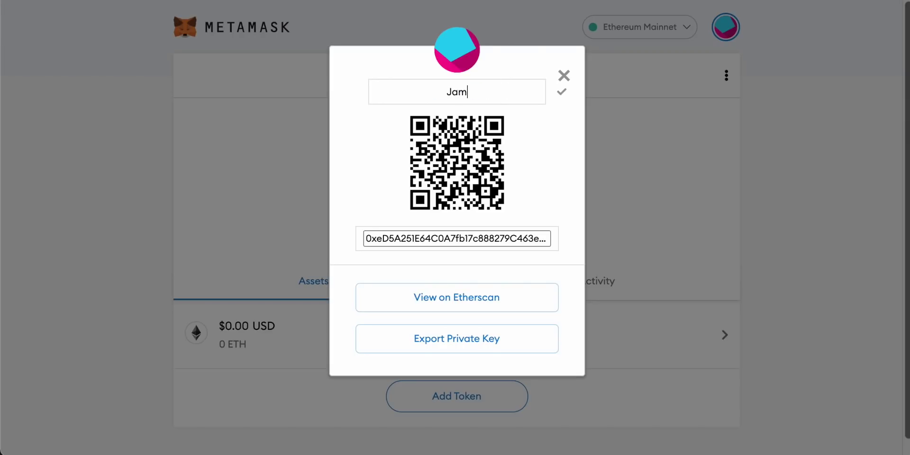
type("es' Wallet")
left_click(563, 97)
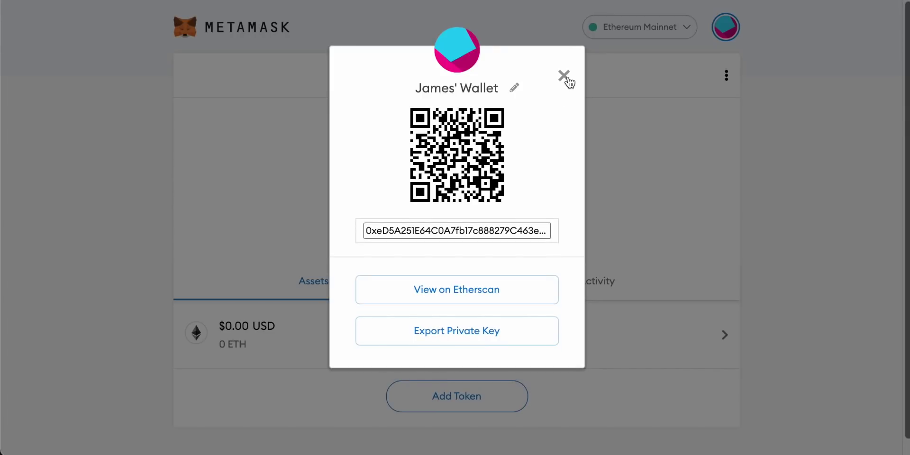
left_click(564, 76)
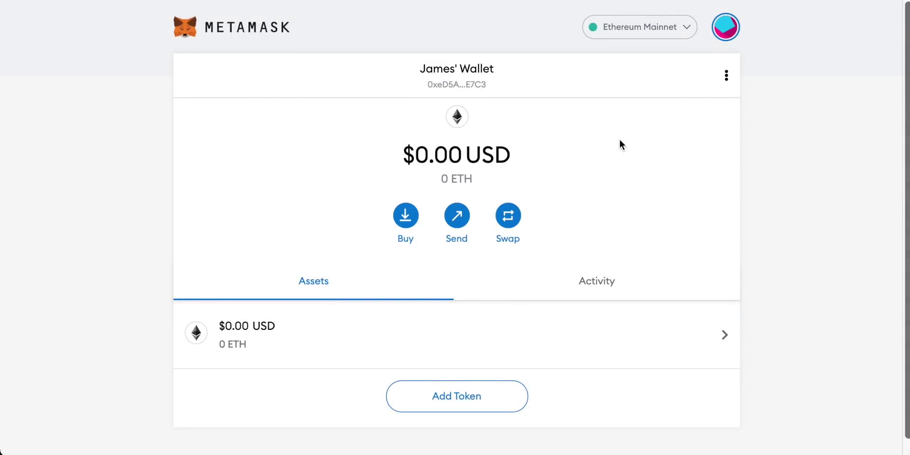
left_click(734, 35)
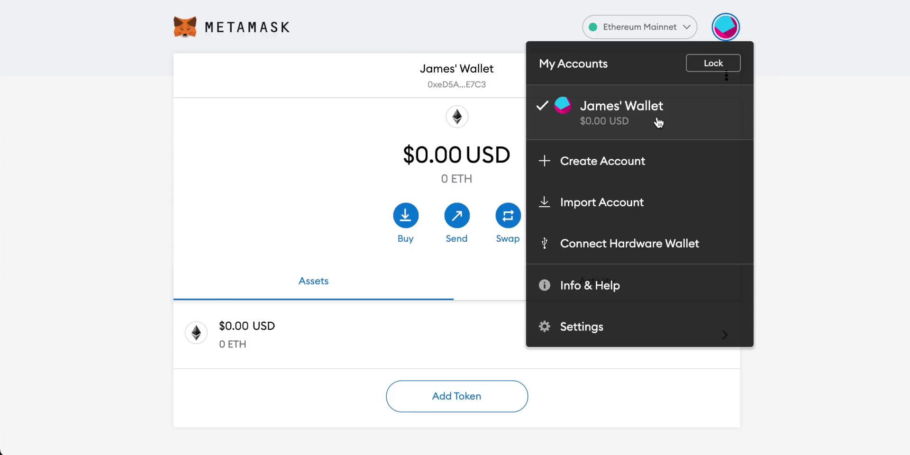
Open the Contacts section of Settings and start a new contact.
left_click(571, 334)
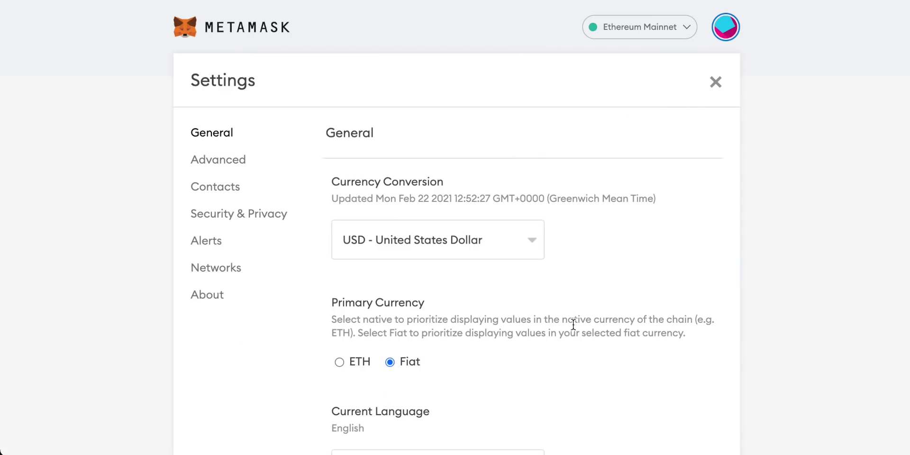
left_click(206, 189)
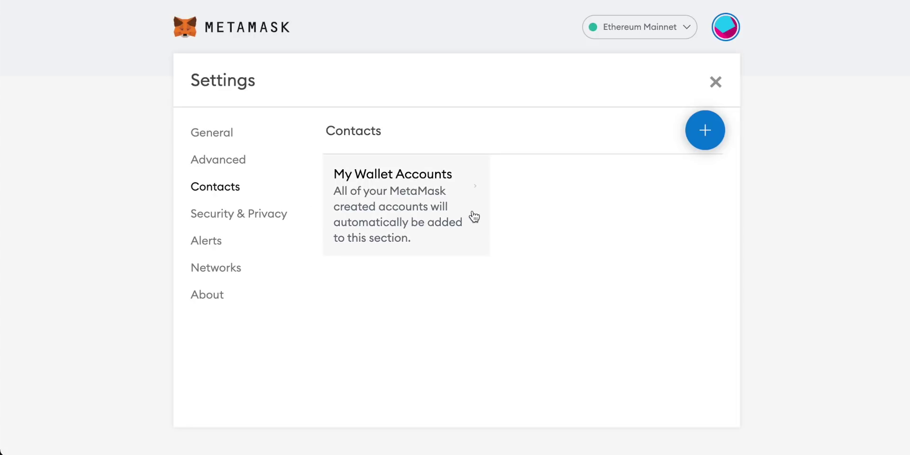
left_click(711, 131)
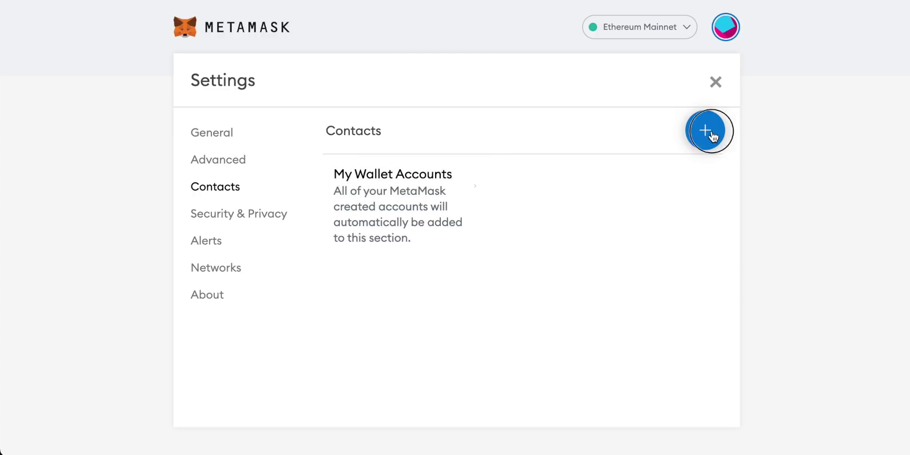
Try the username and address fields, typing a contact username then erasing it to leave the form empty.
left_click(603, 212)
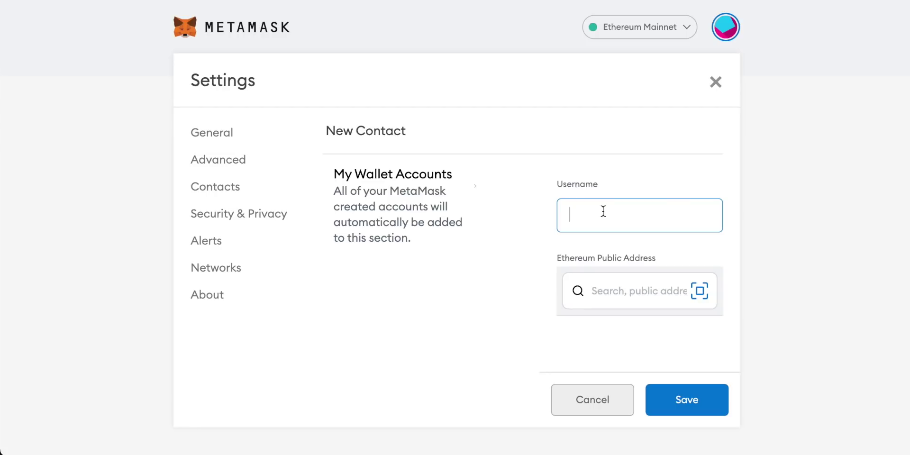
left_click(608, 288)
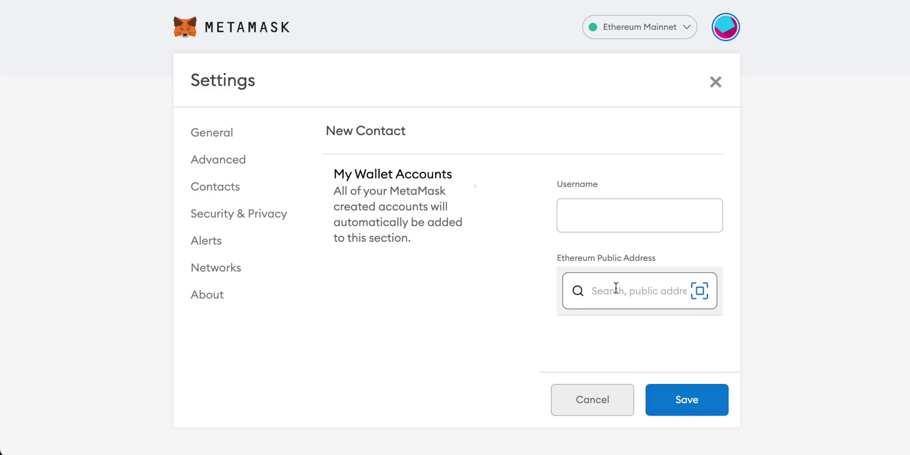
left_click(603, 215)
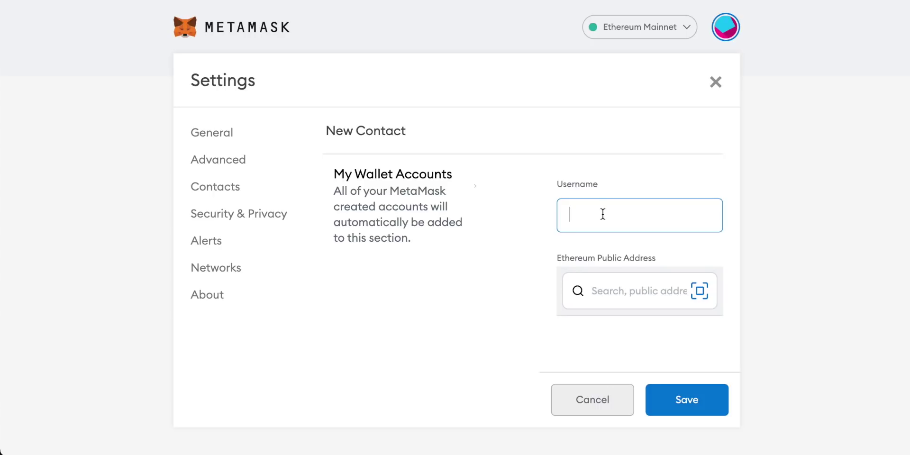
left_click(620, 298)
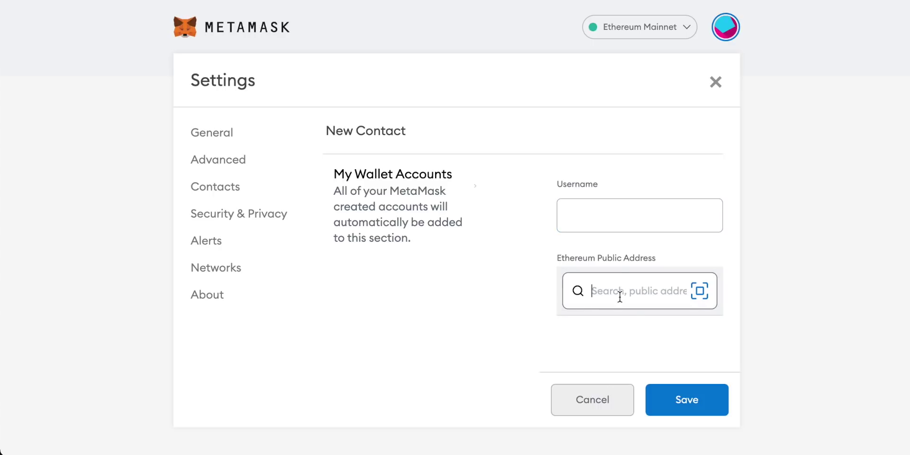
left_click(606, 215)
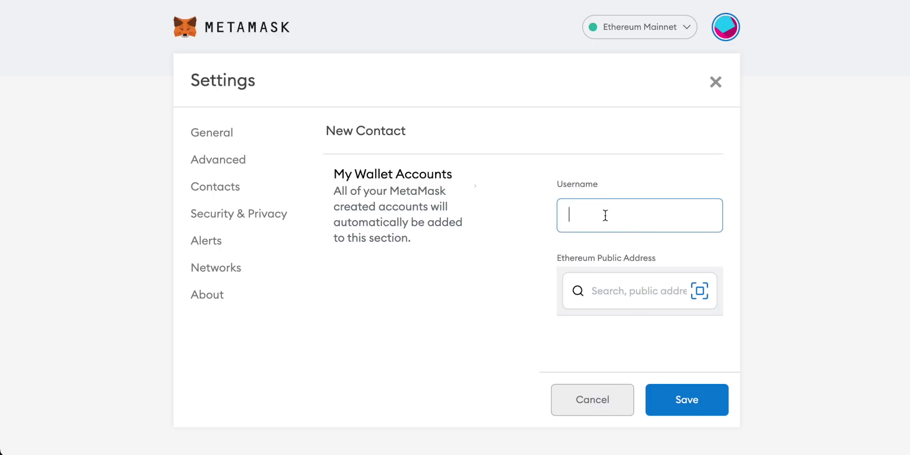
type("bob")
key("BackSpace")
key("BackSpace")
key("BackSpace")
Close Settings and search the Add Token list for 'aave'.
left_click(716, 83)
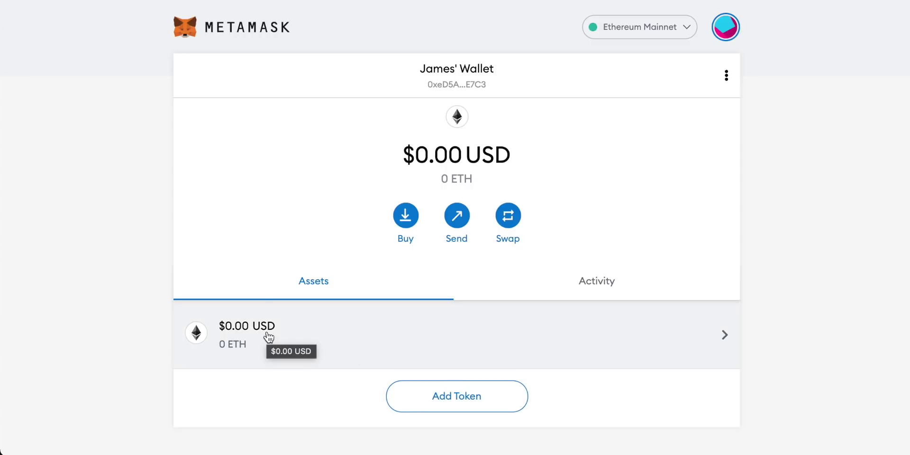
left_click(459, 402)
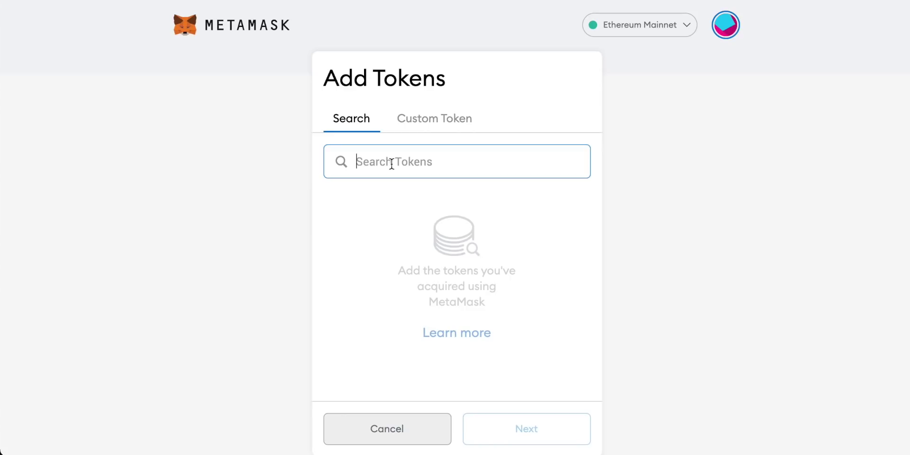
type("aave")
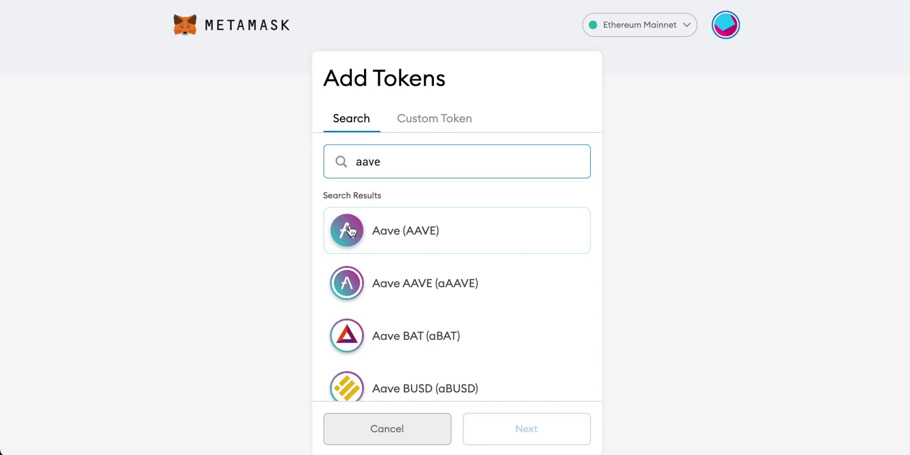
scroll(452, 234, "down", 1)
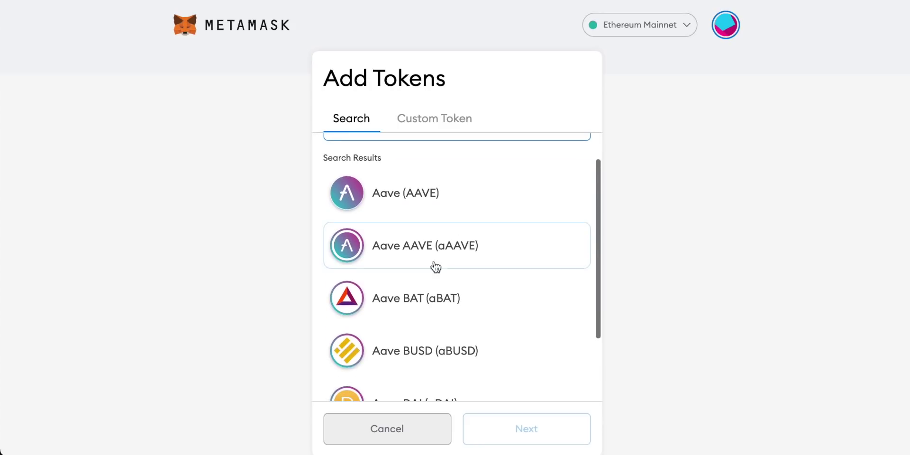
scroll(433, 270, "up", 1)
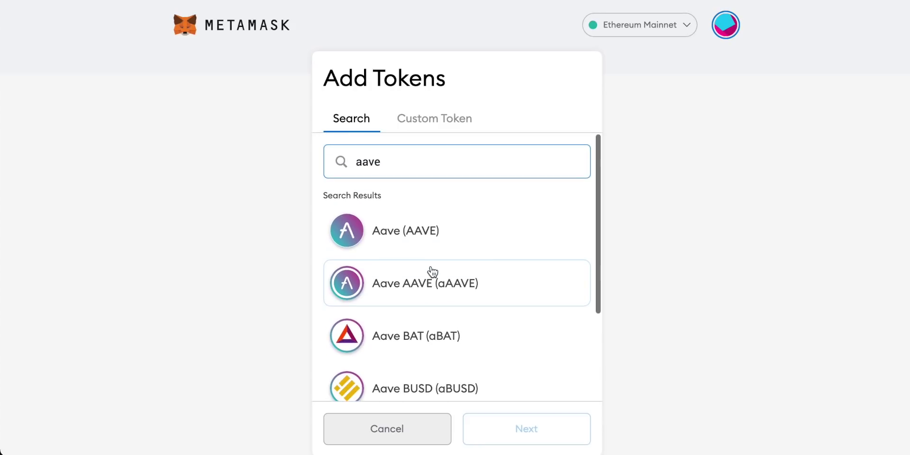
Select Aave (AAVE), confirm with Next and Add Tokens, and return to the wallet overview.
left_click(425, 231)
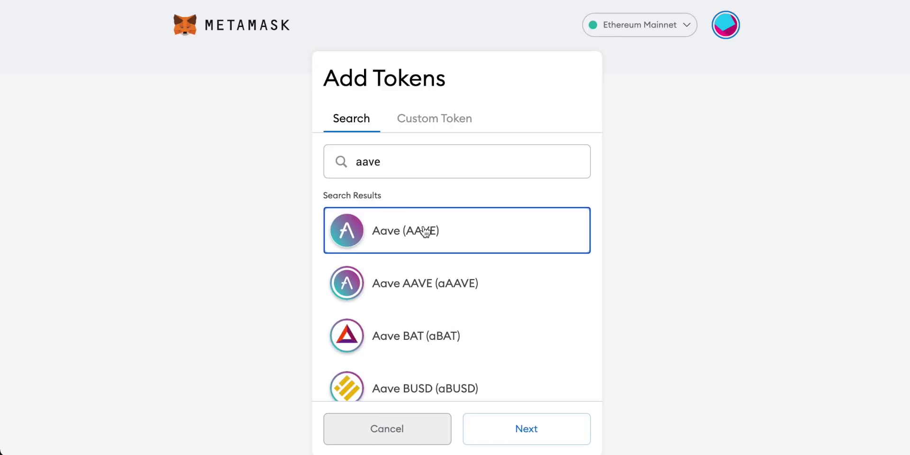
scroll(593, 237, "down", 3)
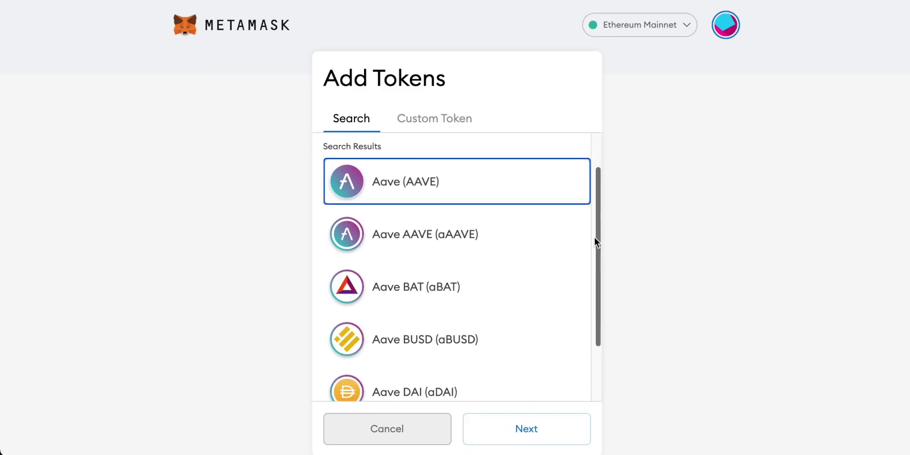
left_click(530, 426)
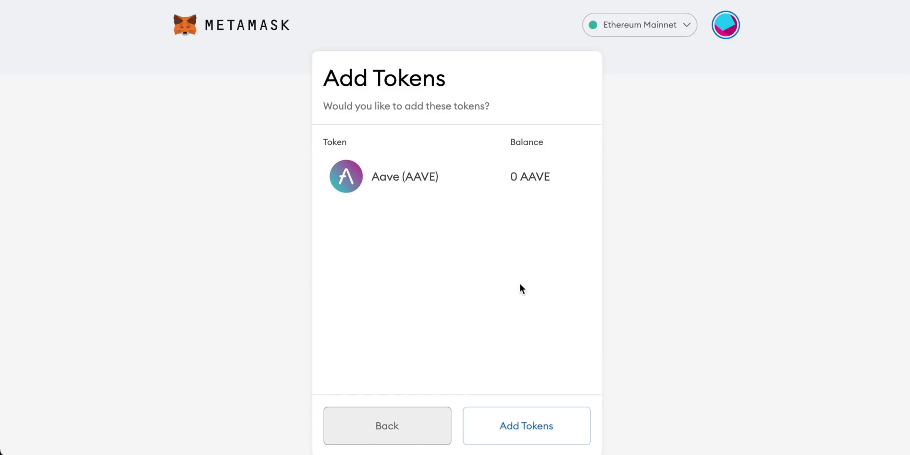
left_click(535, 429)
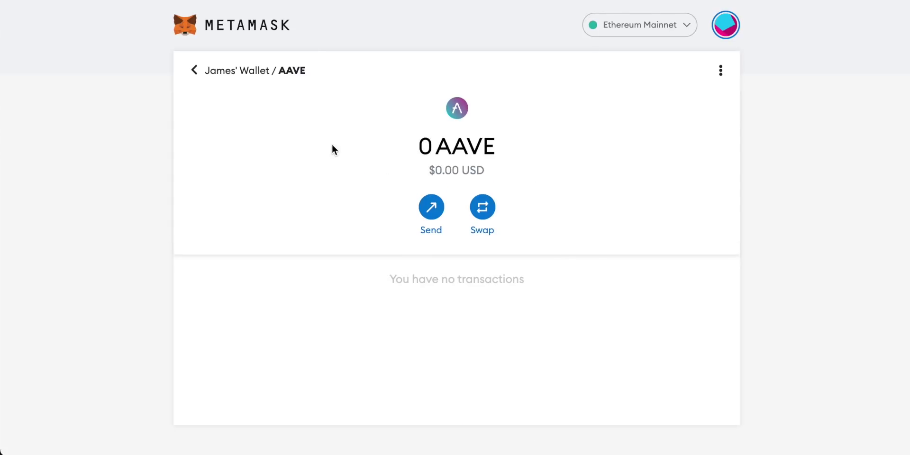
left_click(234, 77)
scroll(232, 163, "down", 2)
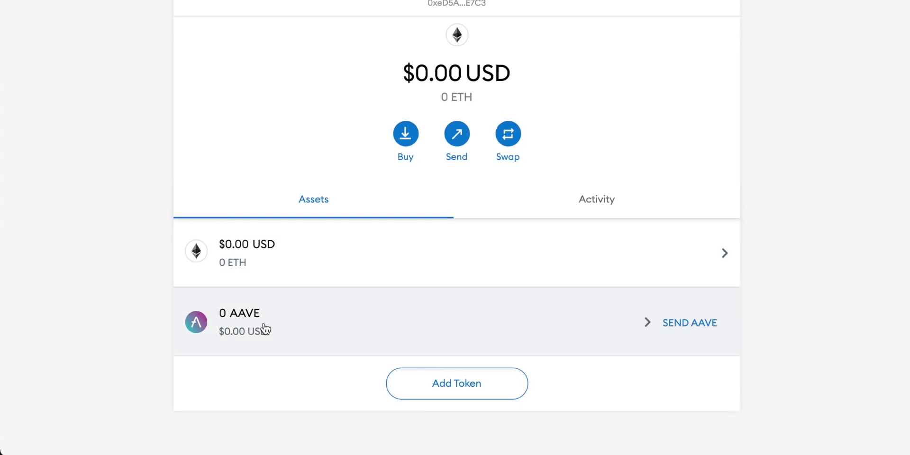
Open the Buy options to purchase ETH or deposit it directly.
scroll(756, 290, "up", 1)
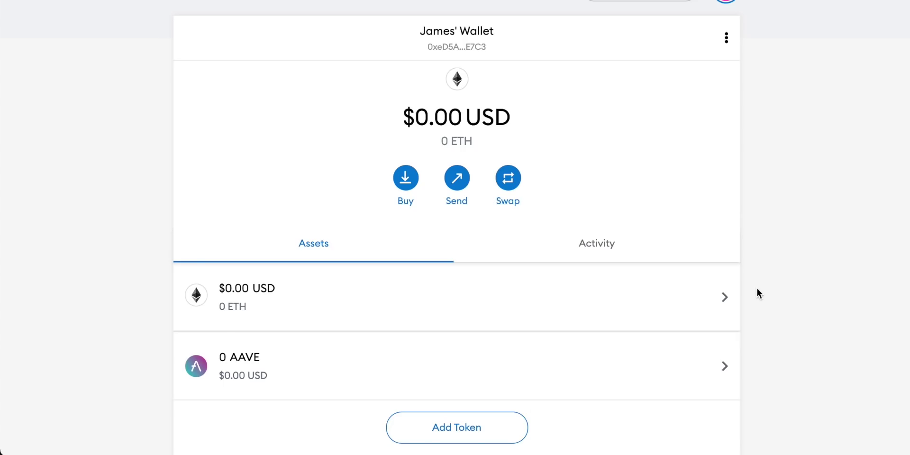
scroll(757, 289, "up", 1)
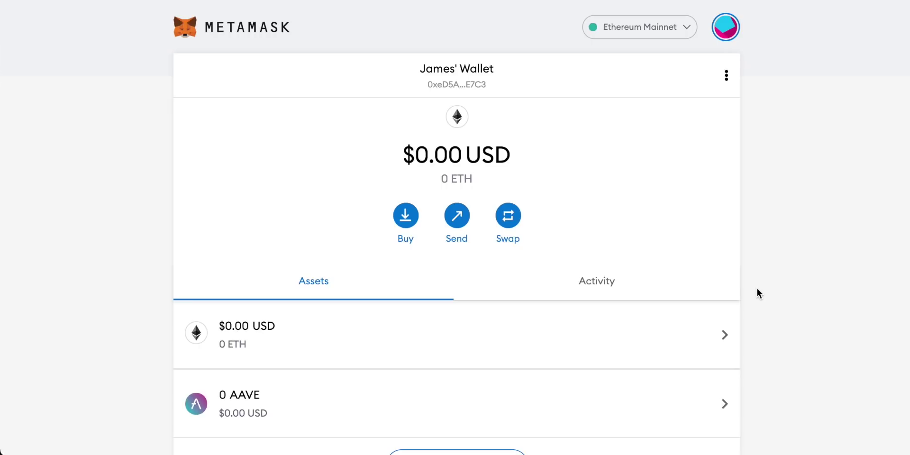
left_click(405, 215)
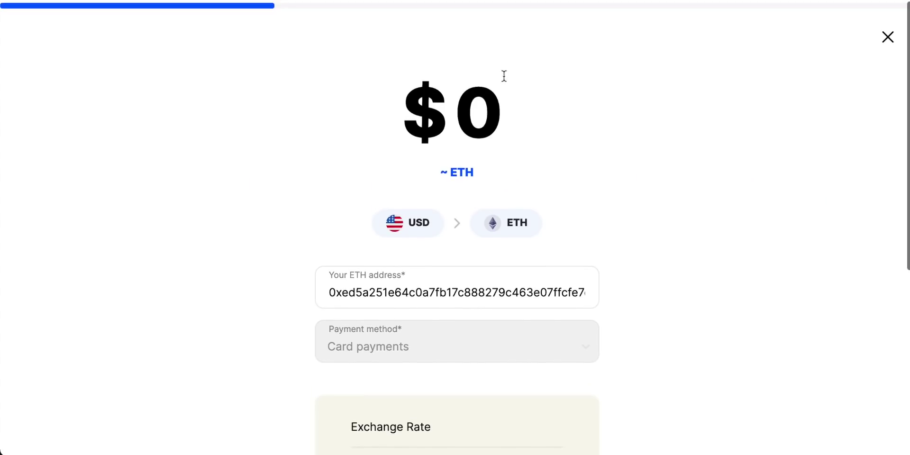
left_click_drag(506, 133, 439, 114)
type("15")
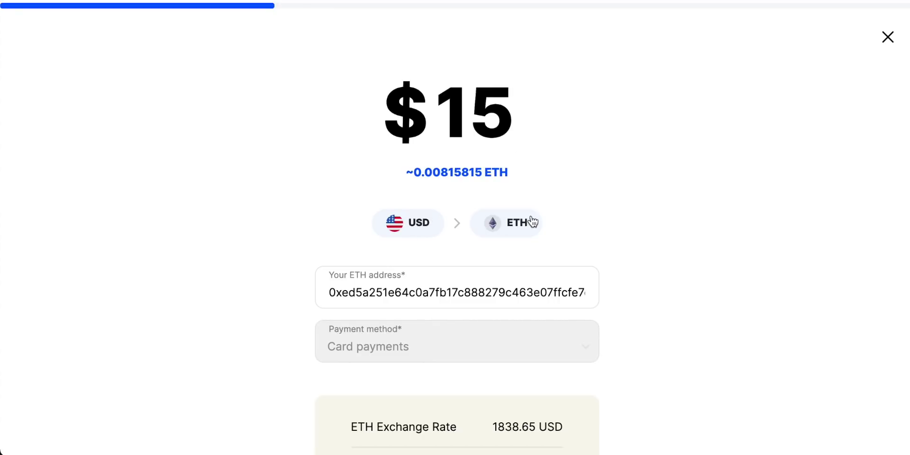
scroll(643, 222, "down", 2)
scroll(641, 222, "down", 1)
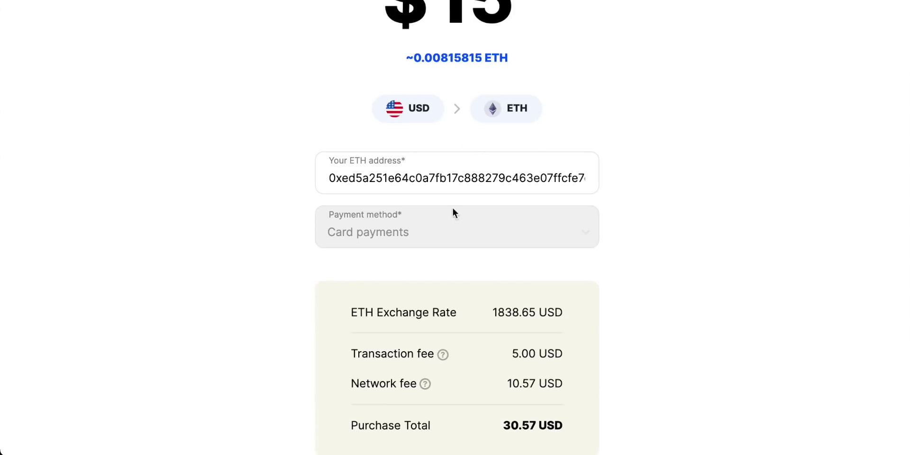
scroll(613, 175, "down", 1)
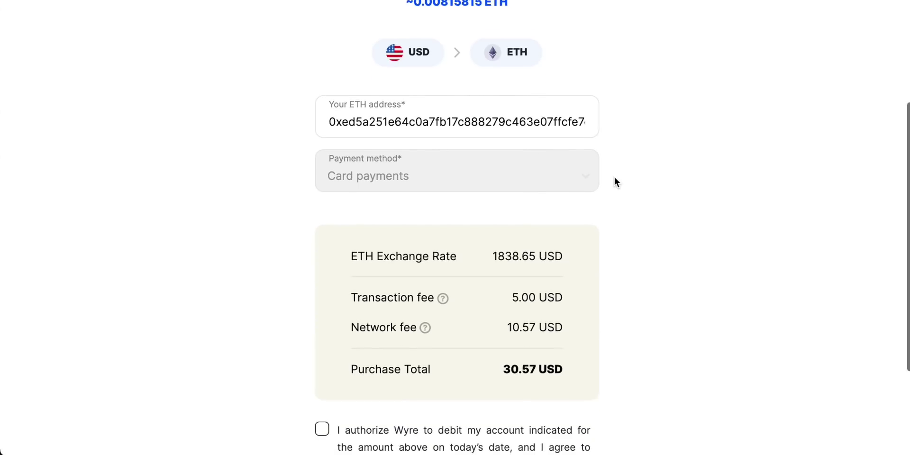
scroll(418, 167, "down", 1)
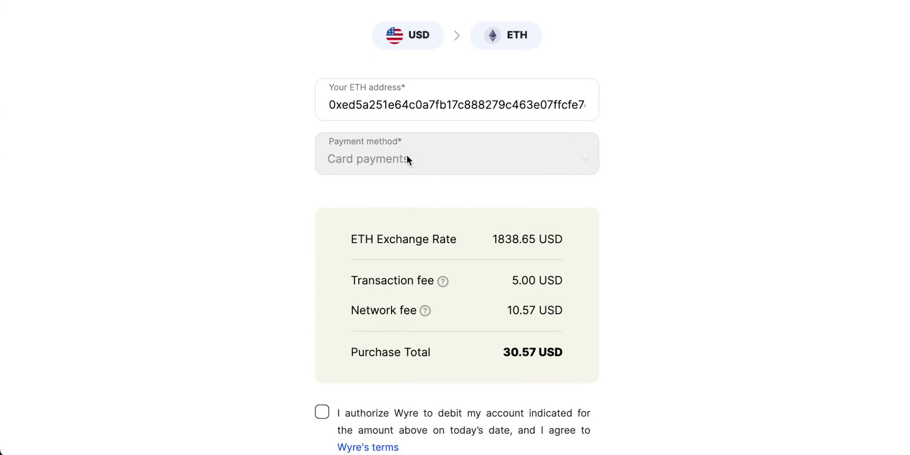
scroll(406, 159, "down", 1)
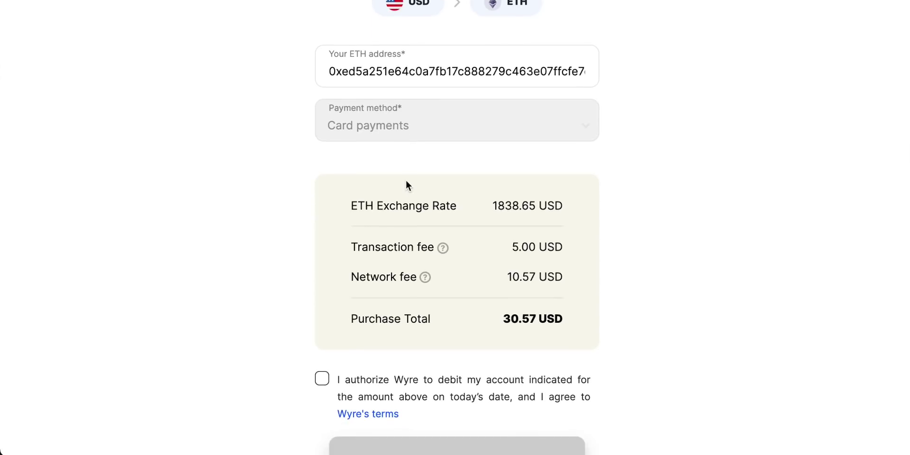
scroll(406, 183, "down", 2)
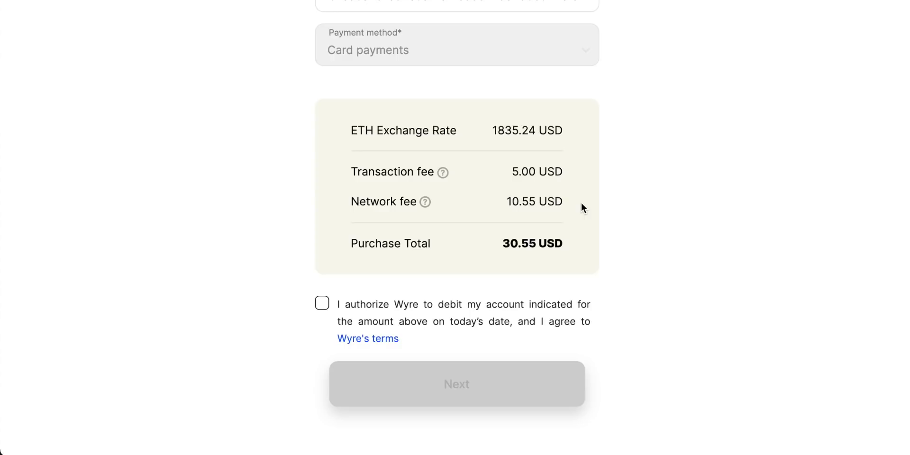
scroll(583, 208, "up", 3)
scroll(597, 207, "up", 1)
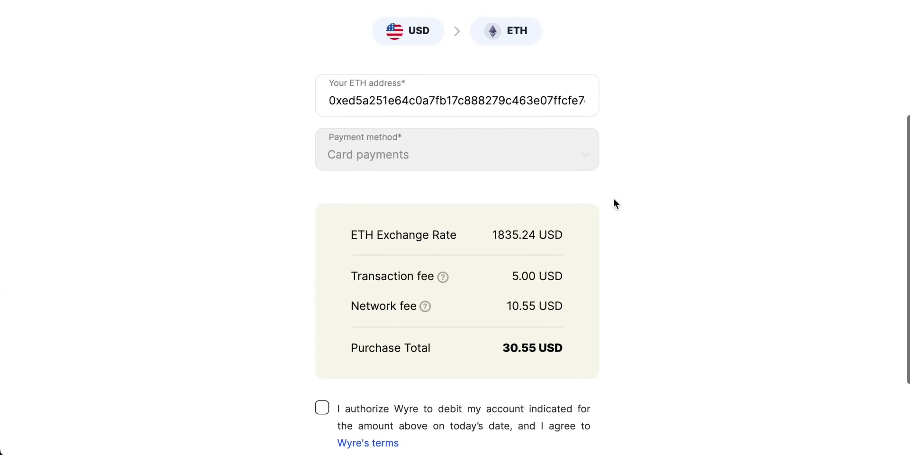
scroll(613, 198, "up", 5)
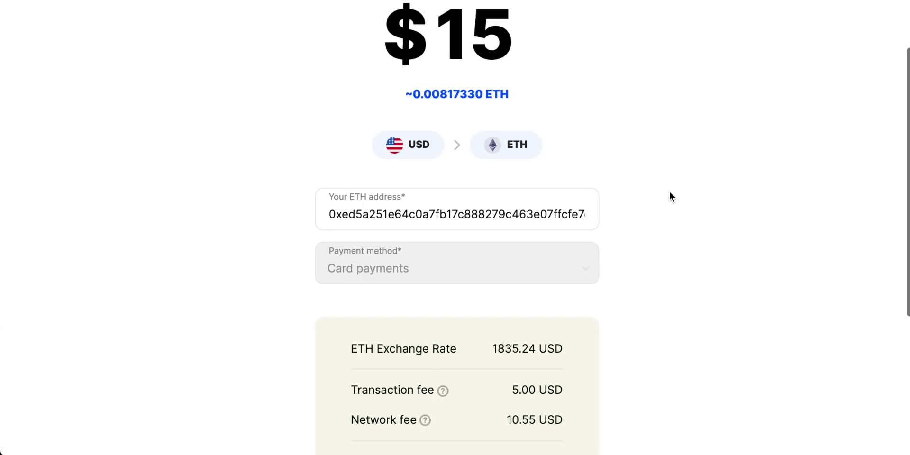
scroll(670, 192, "down", 2)
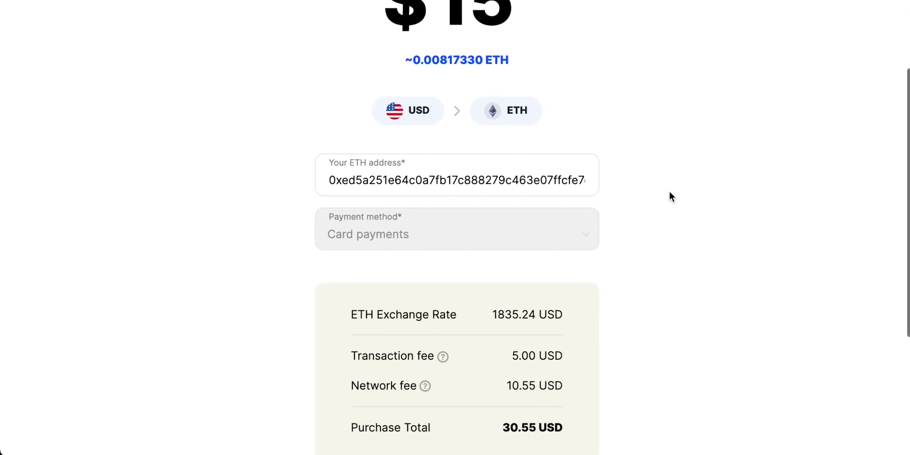
scroll(669, 194, "down", 2)
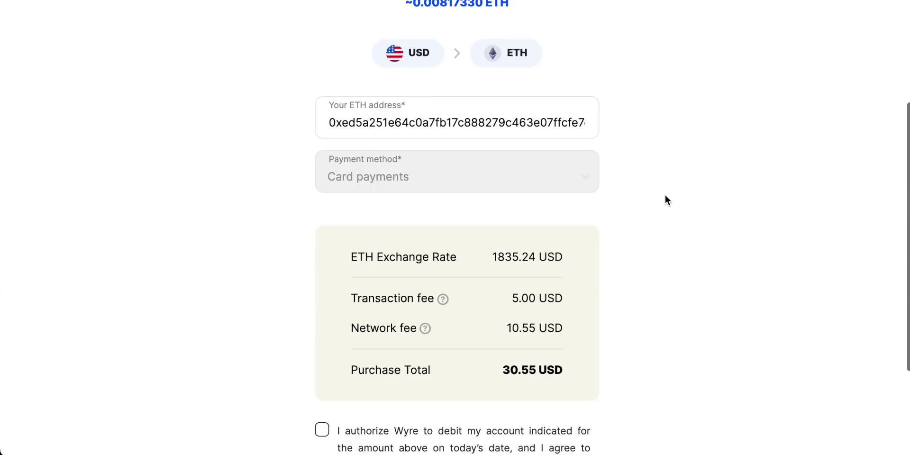
scroll(564, 332, "up", 3)
scroll(563, 332, "down", 3)
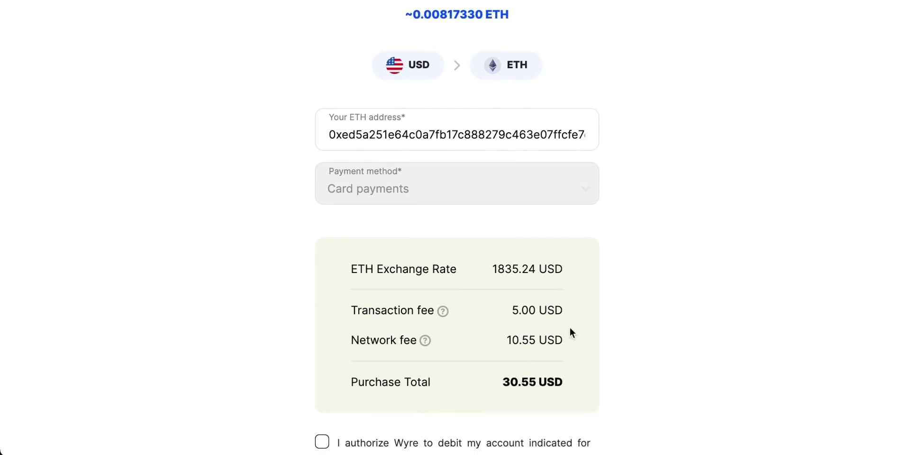
scroll(581, 303, "up", 3)
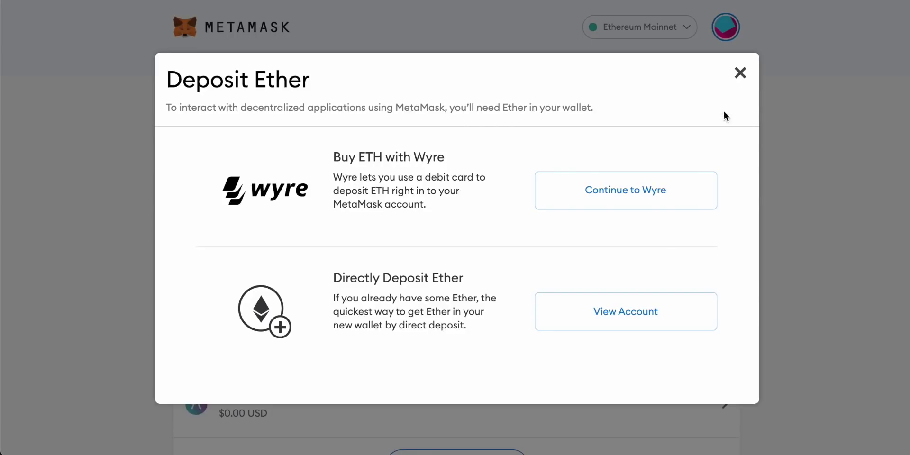
Dismiss the Deposit Ether dialog and bring up the Swap page with ETH as the source.
left_click(741, 72)
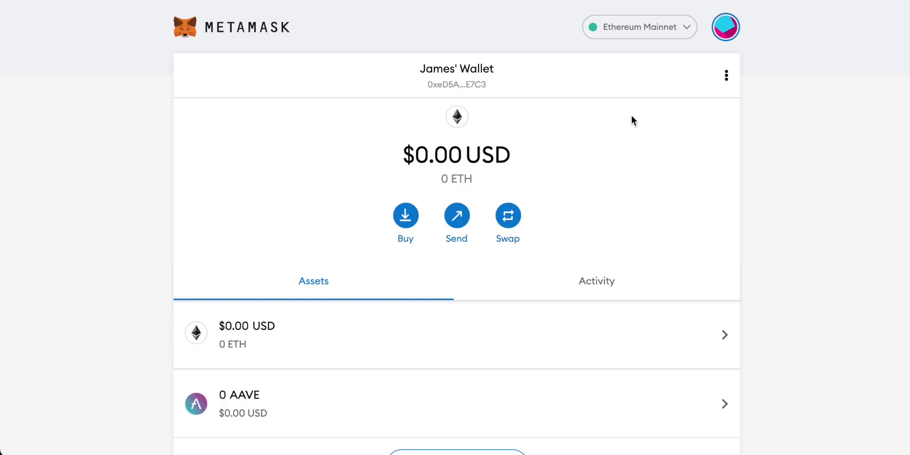
left_click(516, 218)
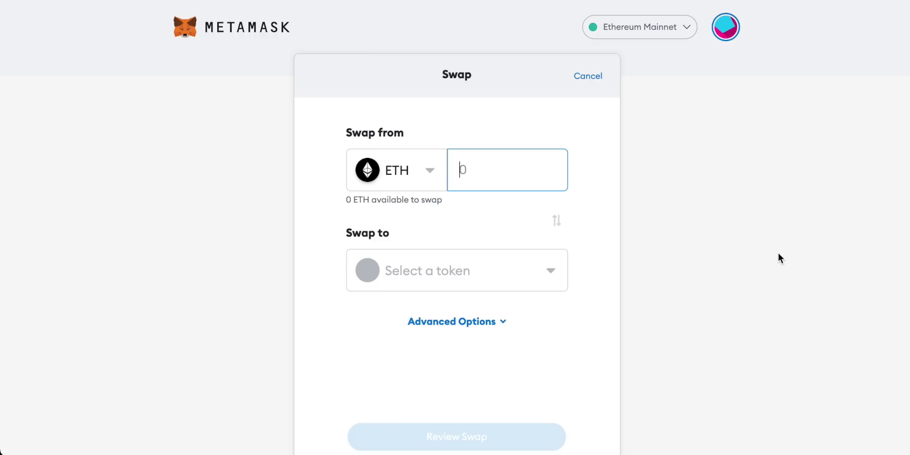
left_click(734, 247)
left_click(778, 252)
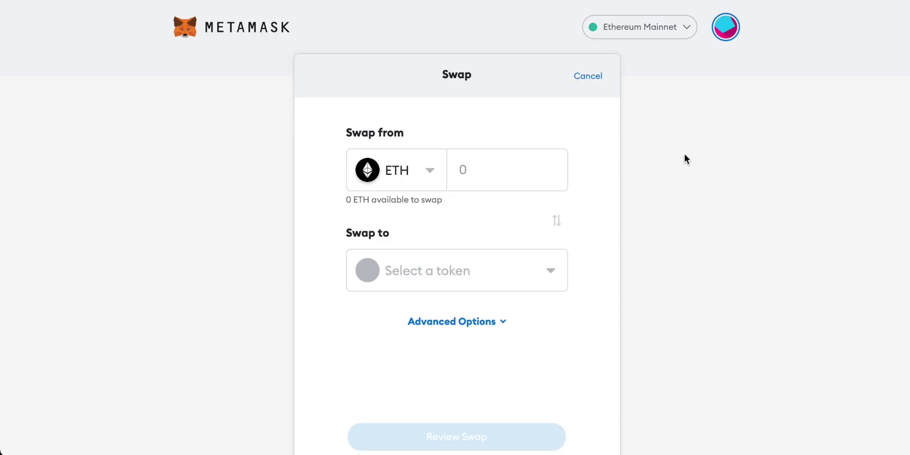
Enter 1 ETH as the swap amount and choose UNI as the token to receive.
left_click(491, 166)
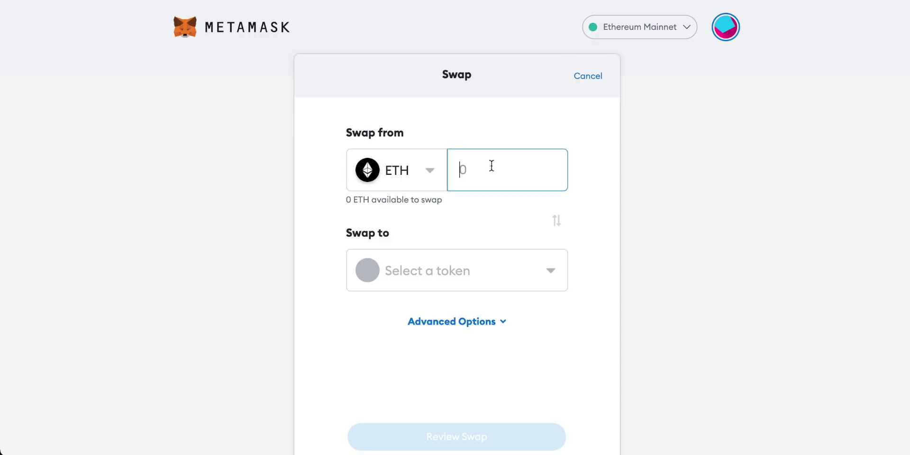
type("1")
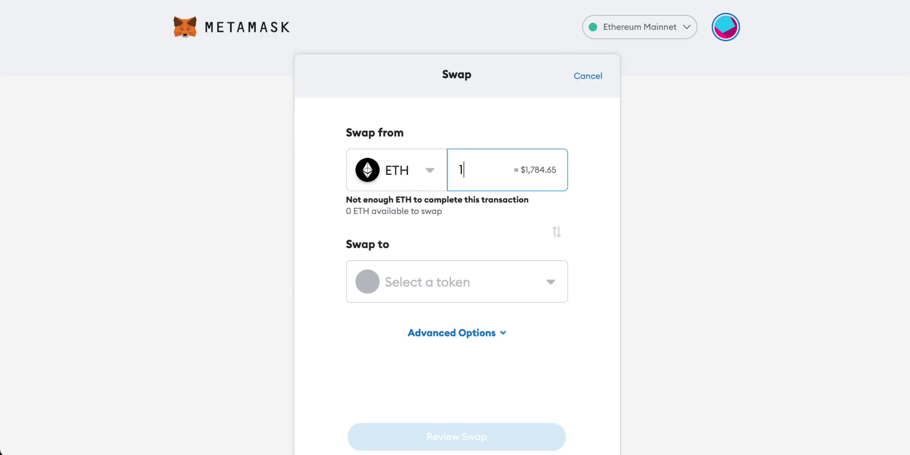
scroll(495, 213, "down", 1)
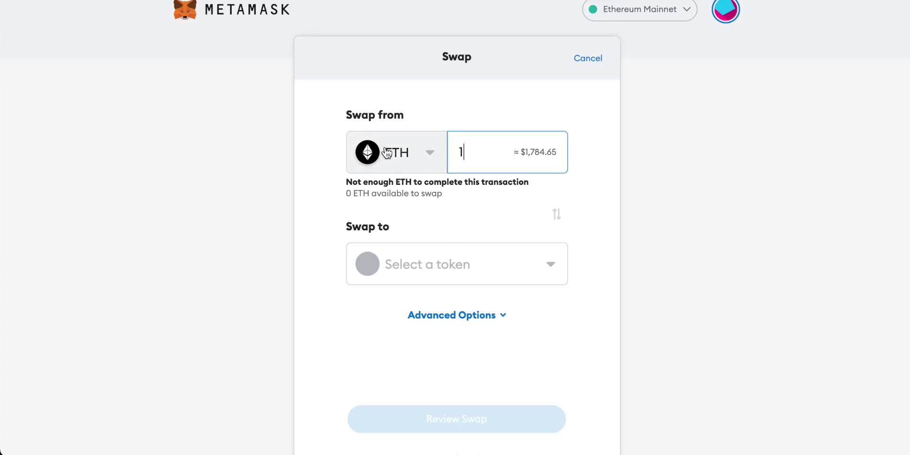
left_click(465, 268)
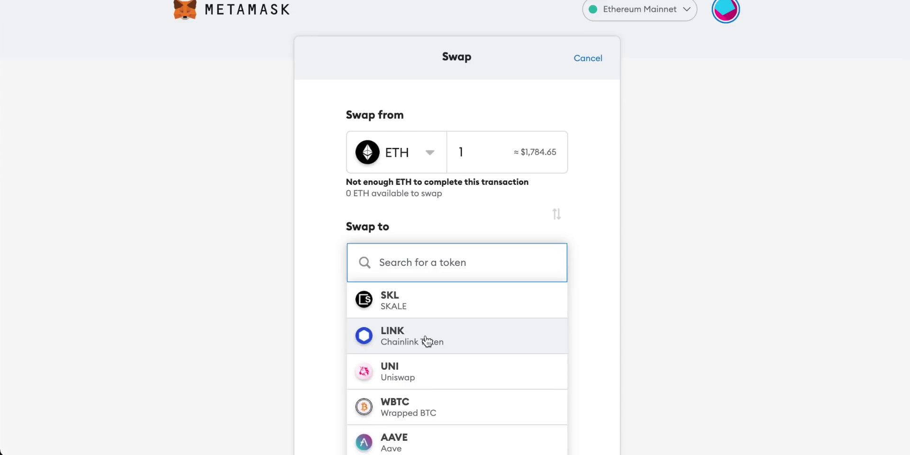
left_click(408, 375)
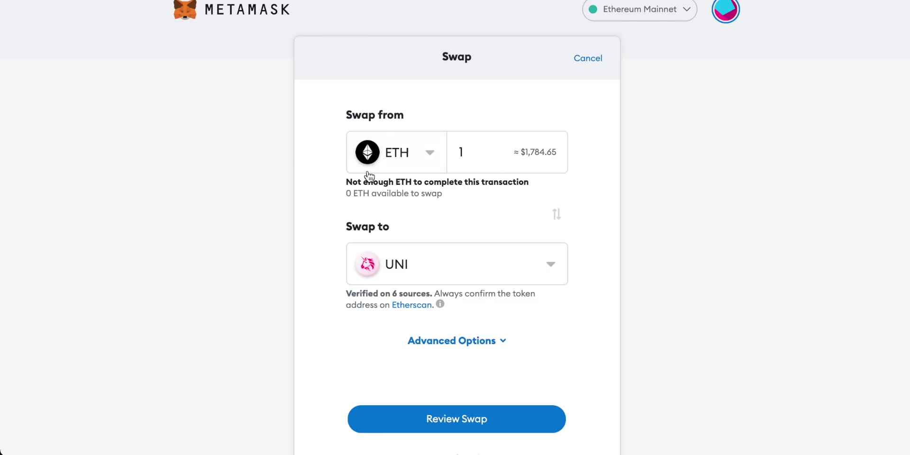
scroll(403, 185, "down", 1)
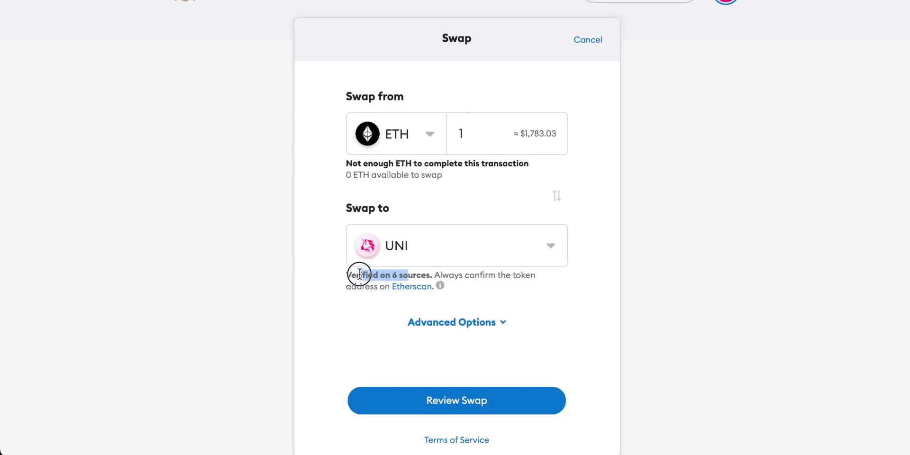
left_click(309, 197)
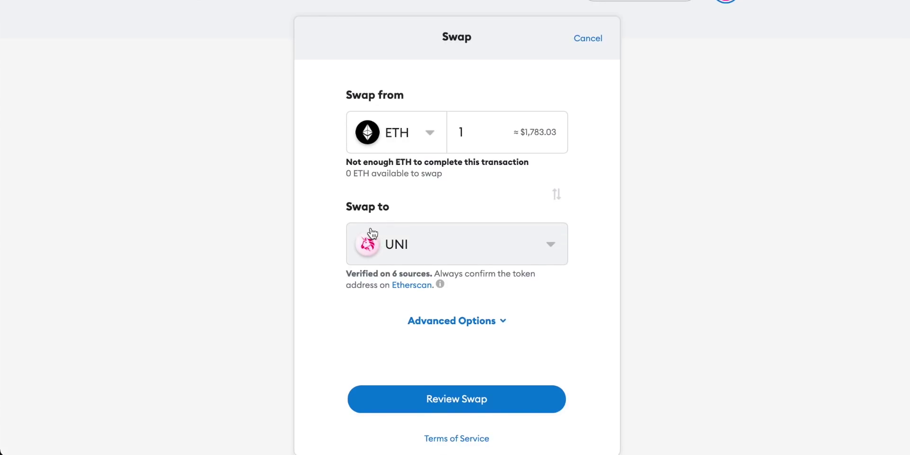
Expand Advanced Options to show the 2% slippage tolerance.
left_click(482, 321)
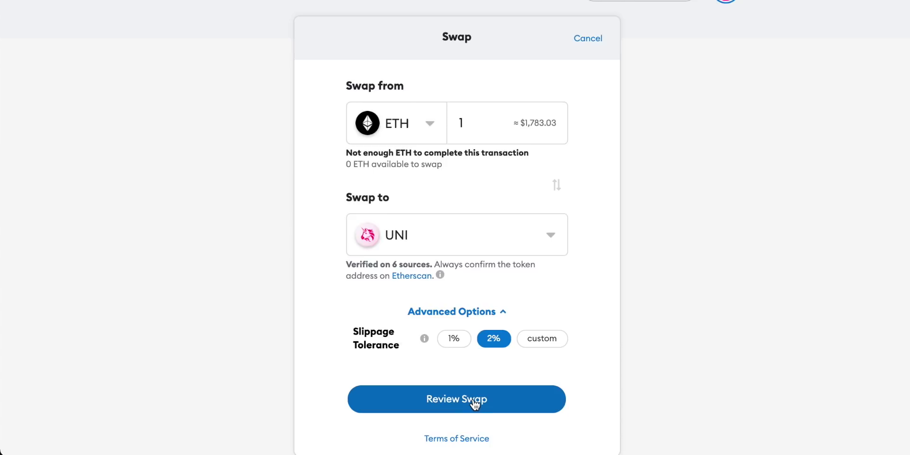
Fetch and review the best quote of 68.117784 UNI for 1 ETH.
left_click(474, 404)
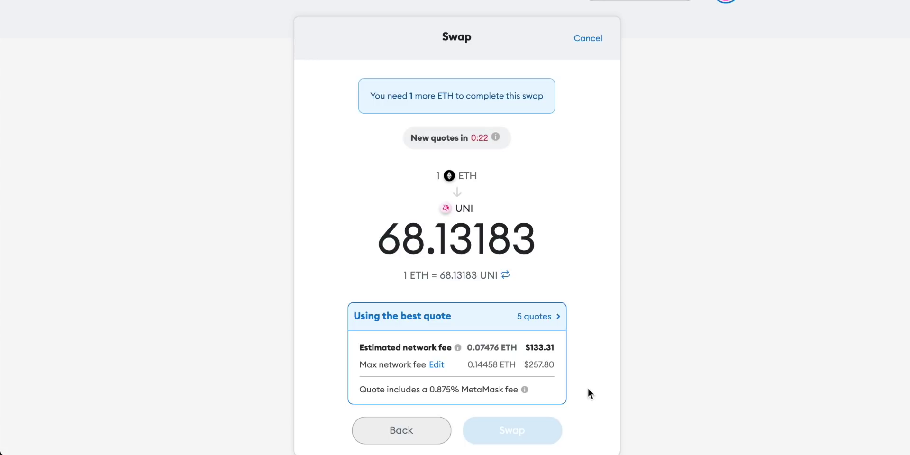
scroll(582, 308, "up", 1)
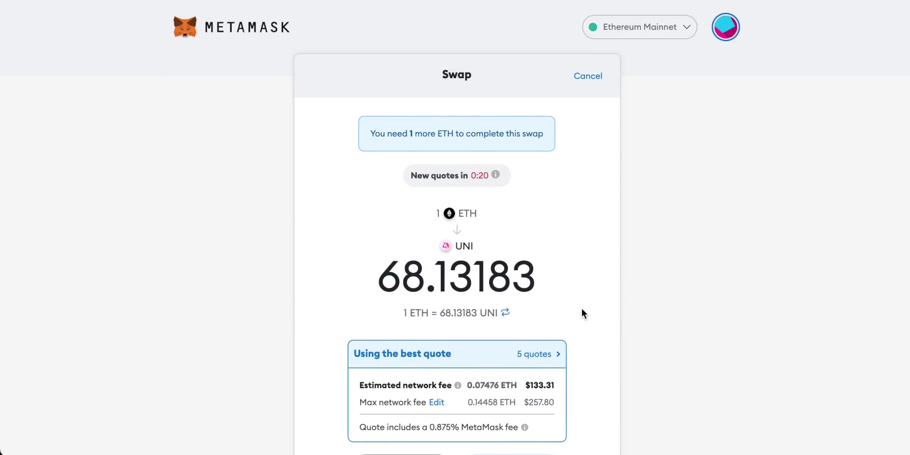
scroll(581, 308, "down", 1)
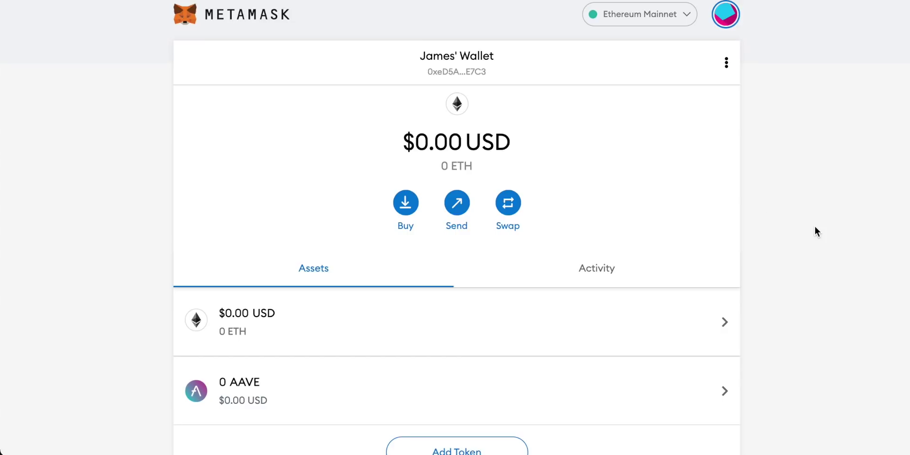
From the My Accounts menu, choose Connect Hardware Wallet.
scroll(759, 164, "up", 1)
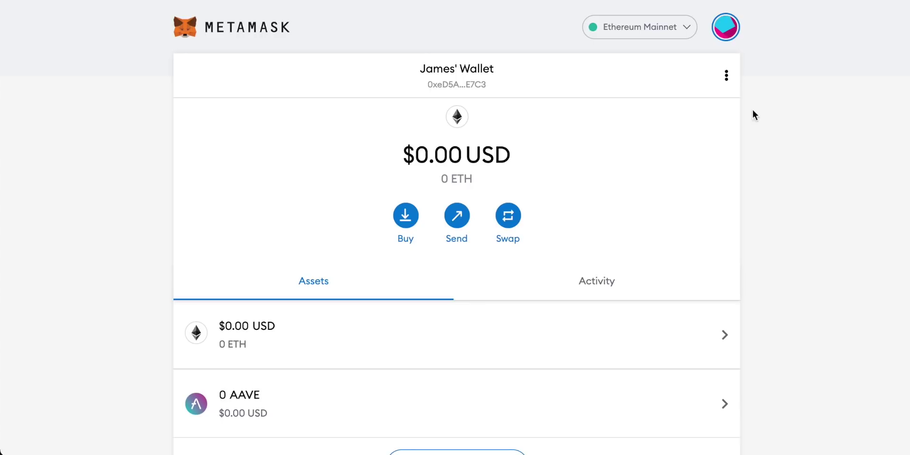
left_click(727, 29)
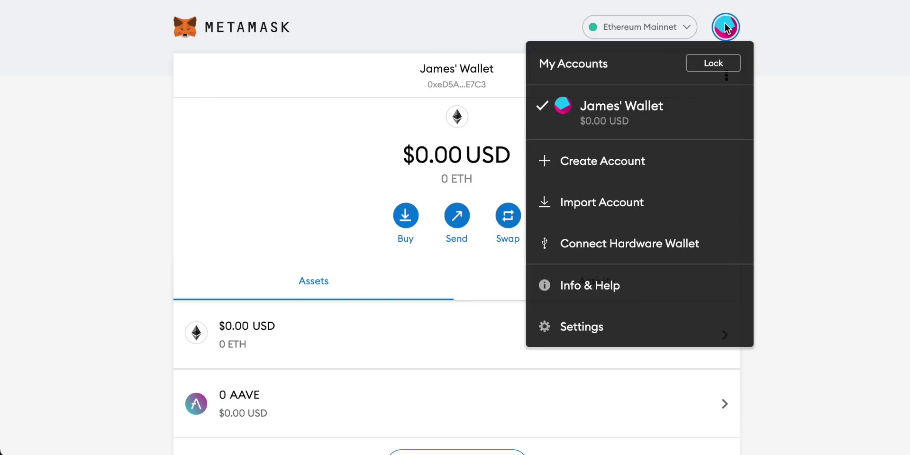
left_click(599, 248)
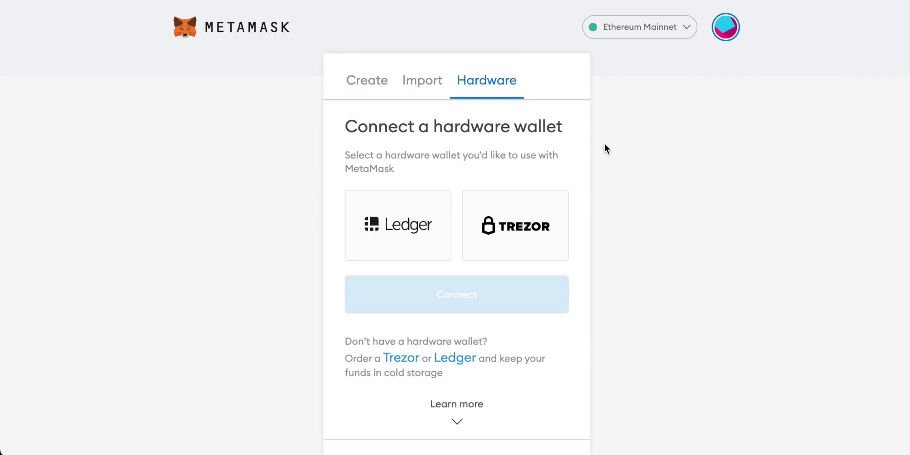
Read through the Ledger and Trezor connection instructions, then move to the private key Import tab.
scroll(604, 143, "down", 2)
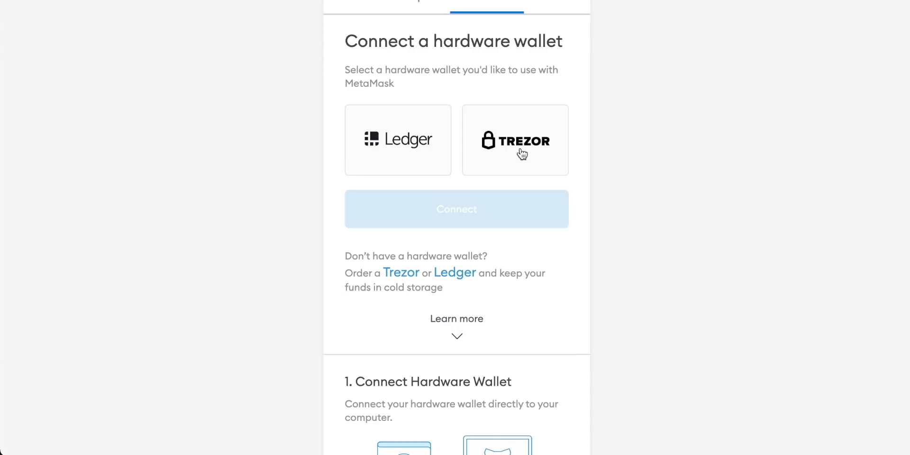
scroll(601, 143, "down", 6)
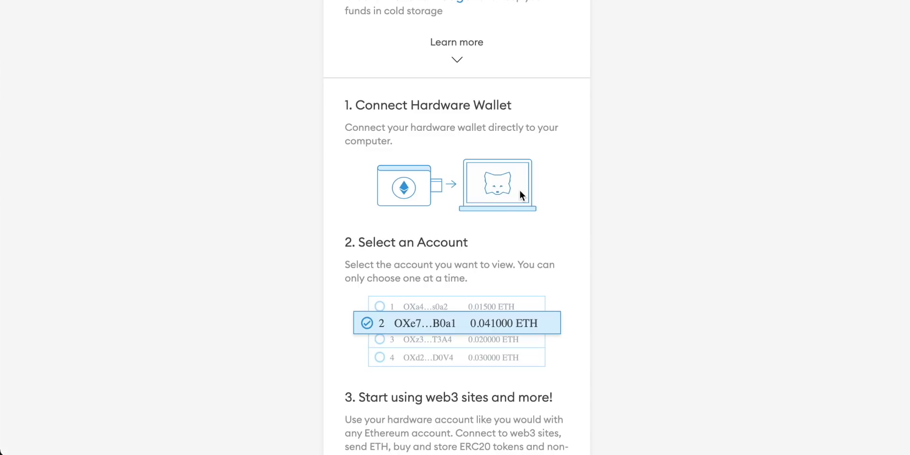
scroll(520, 192, "down", 2)
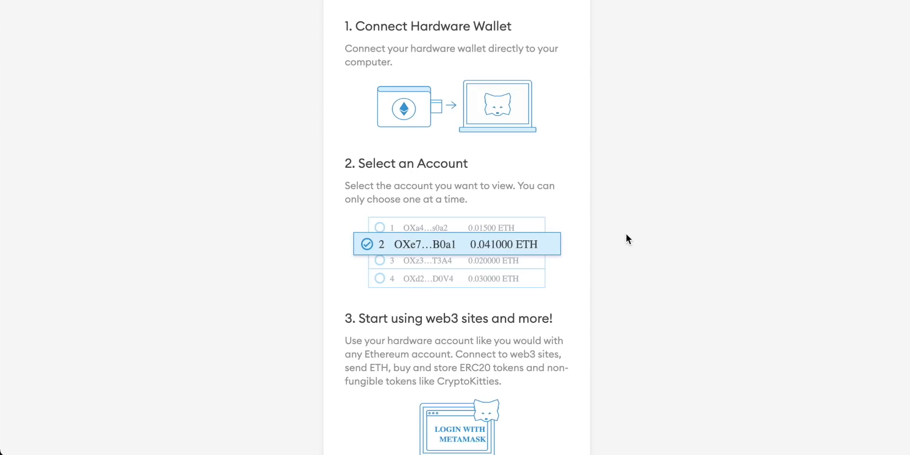
scroll(656, 256, "down", 4)
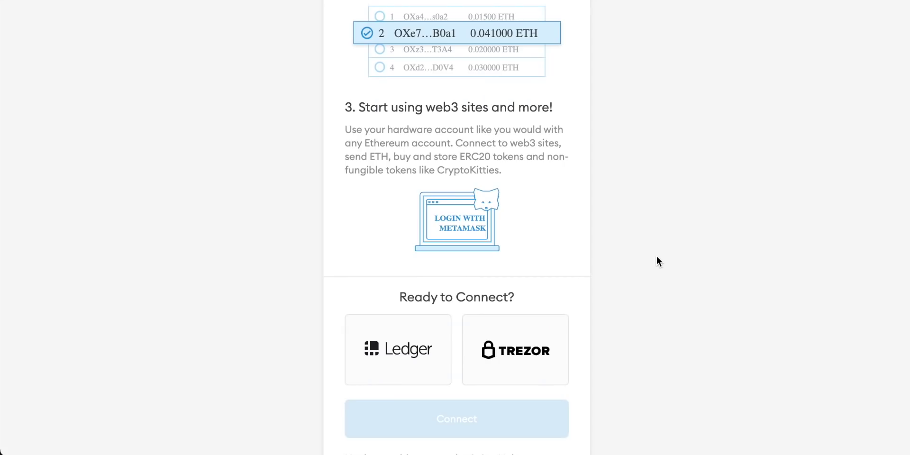
scroll(658, 261, "up", 10)
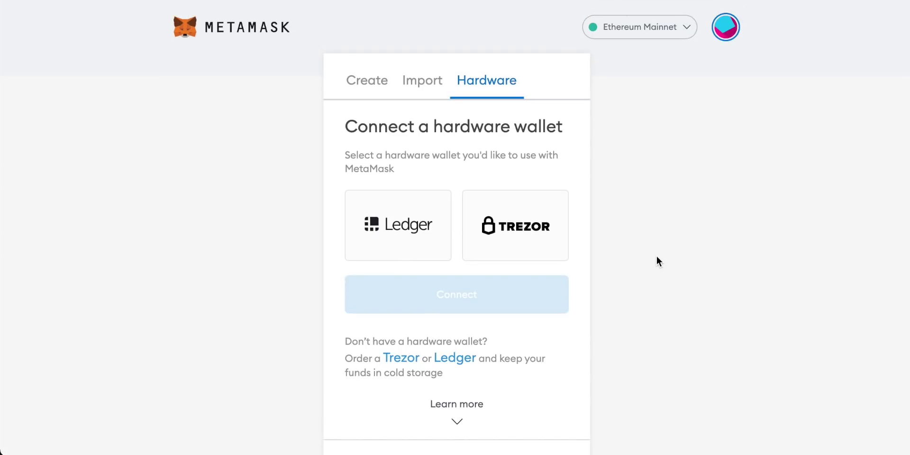
left_click(422, 89)
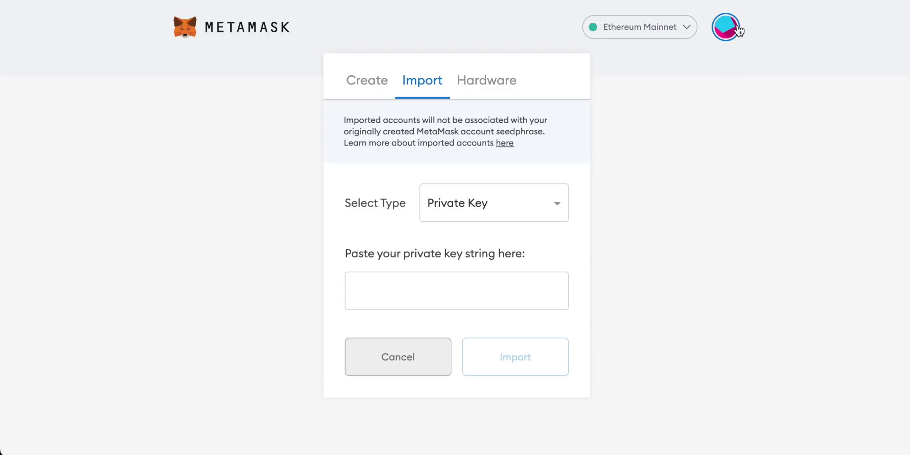
Bring up the My Accounts menu over the Import page.
left_click(730, 29)
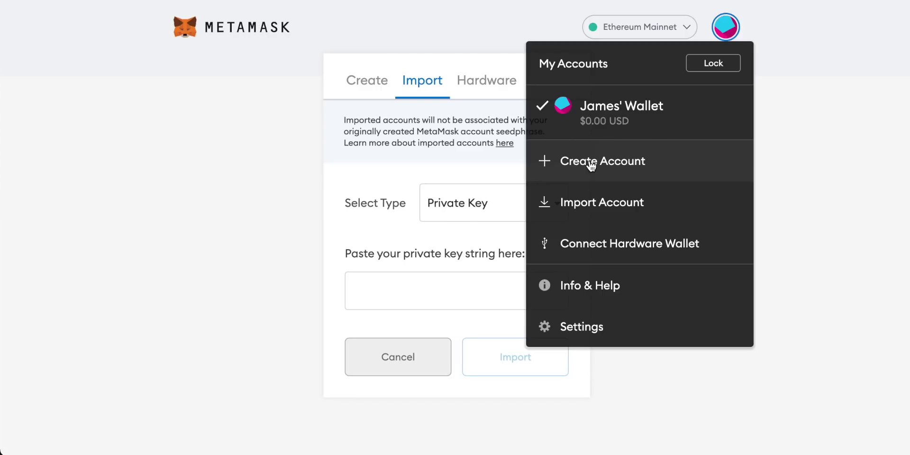
View the Create form with default name Account 2, then leave without creating the account.
left_click(494, 141)
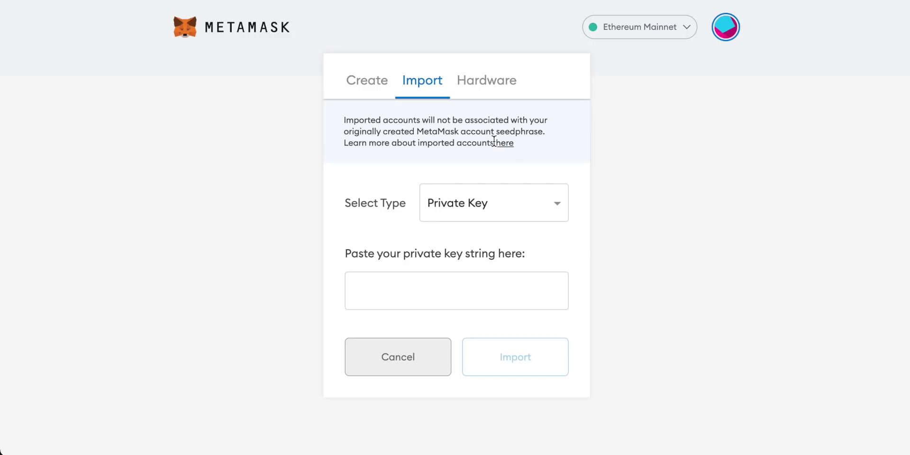
left_click(374, 83)
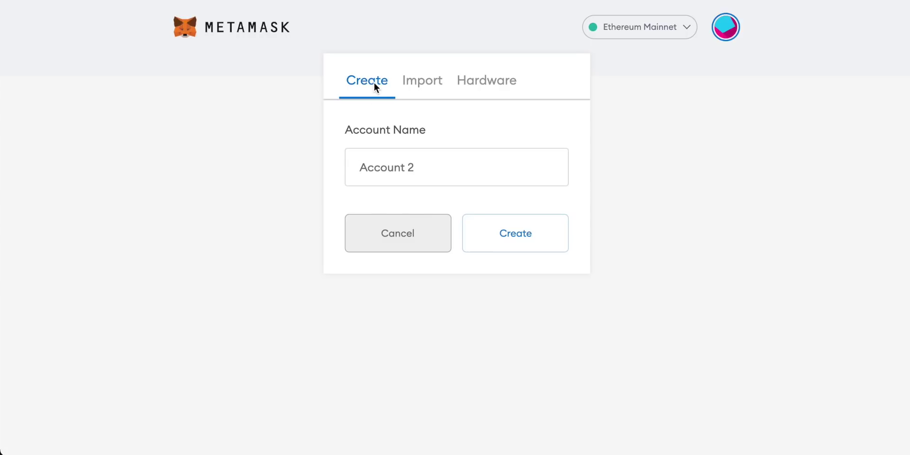
left_click(379, 173)
left_click(235, 27)
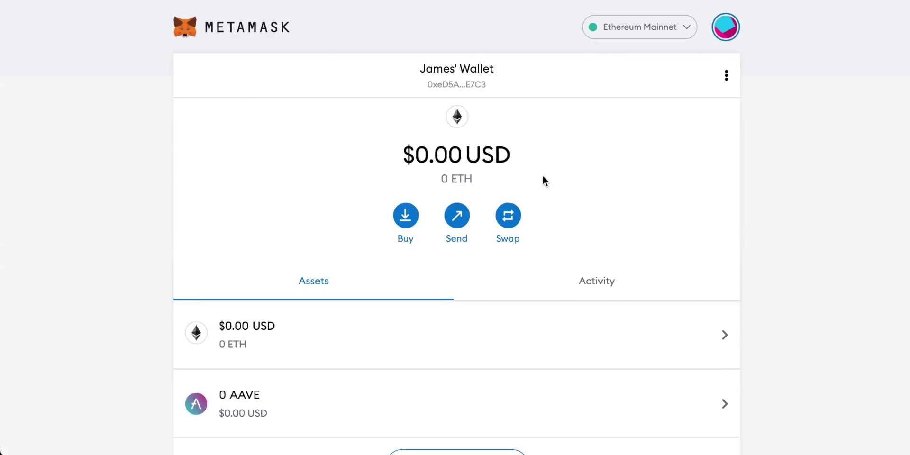
View the account's QR code and address, close the details, and start a Send.
scroll(568, 179, "down", 1)
scroll(559, 181, "up", 1)
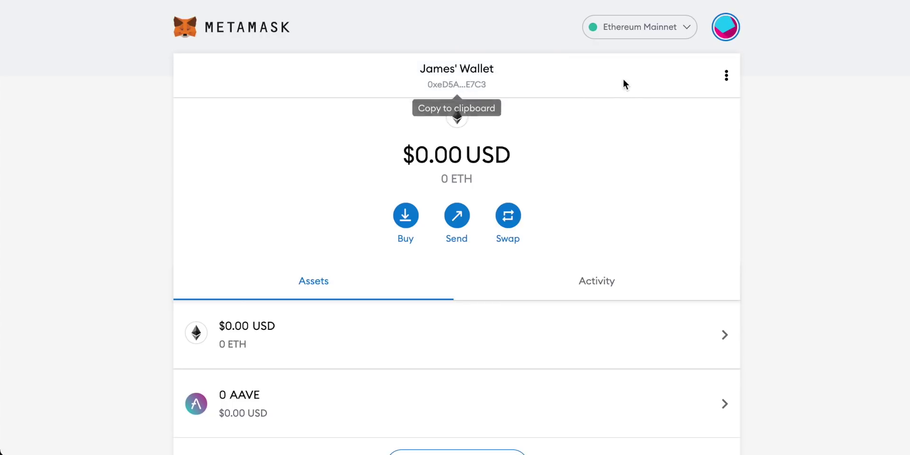
left_click(727, 77)
left_click(706, 97)
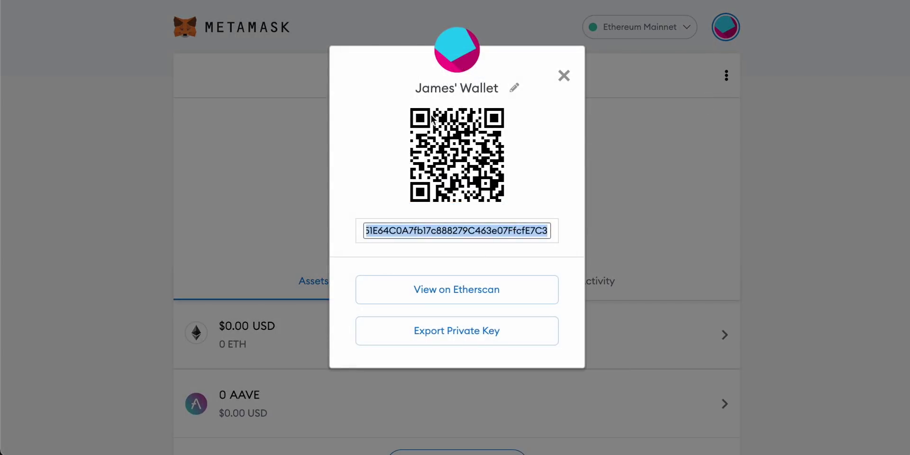
left_click(564, 76)
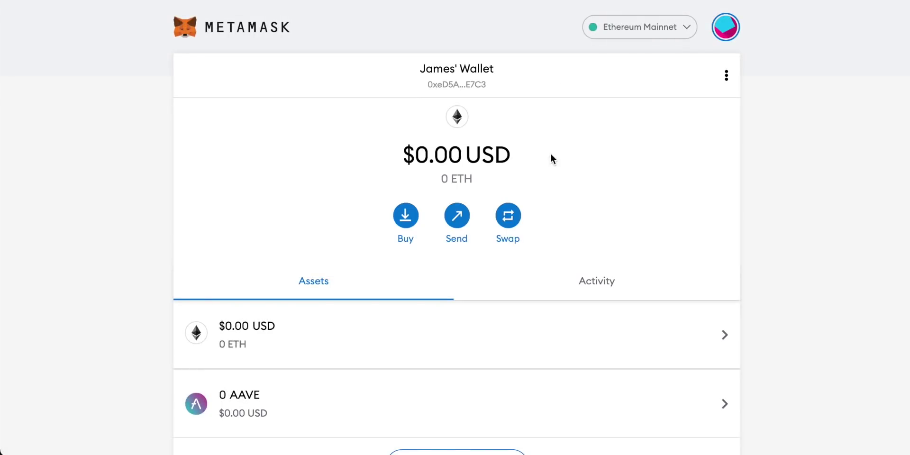
left_click(457, 212)
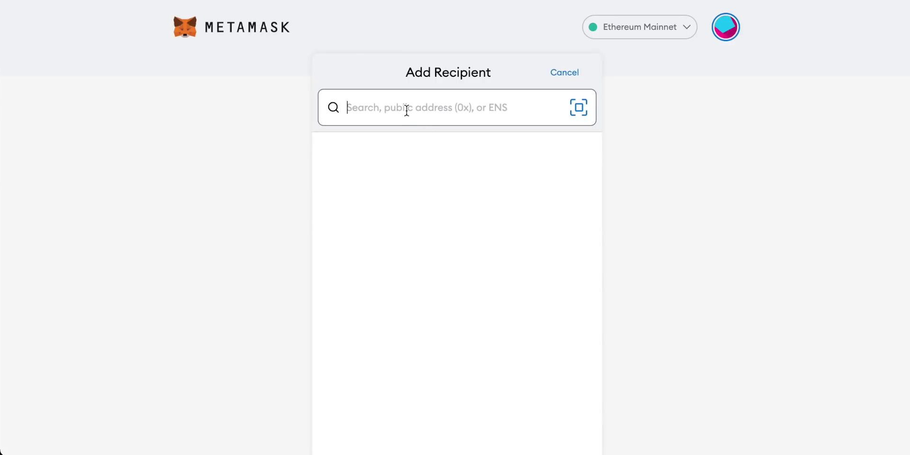
Paste the recipient address into the Send form and set the amount to 20 USD.
key("ctrl+v")
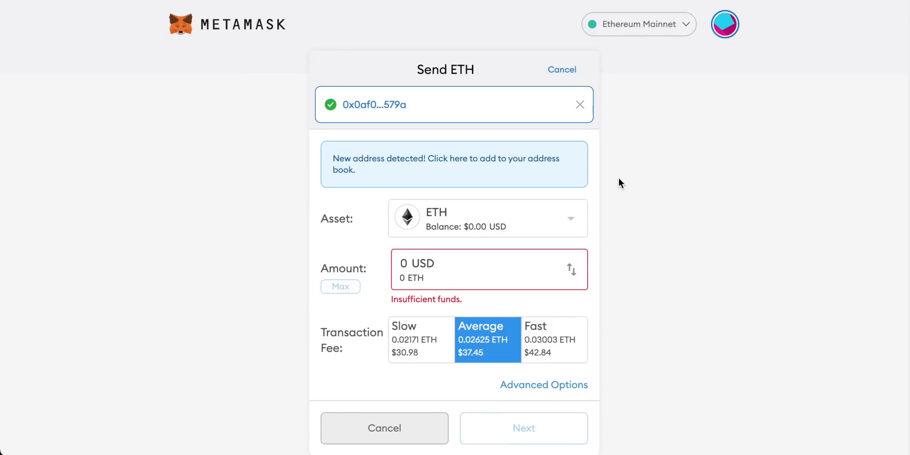
double_click(401, 265)
type("20")
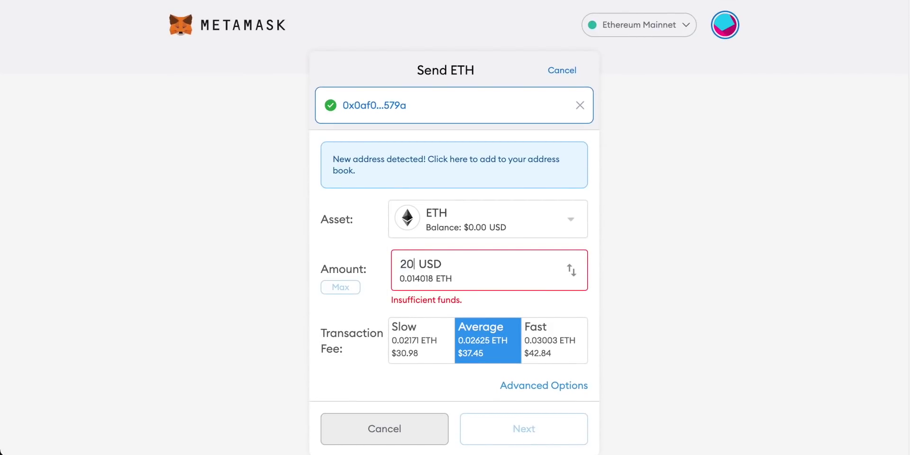
Try the Slow and Average fees, then settle on the Fast transaction fee.
left_click(413, 347)
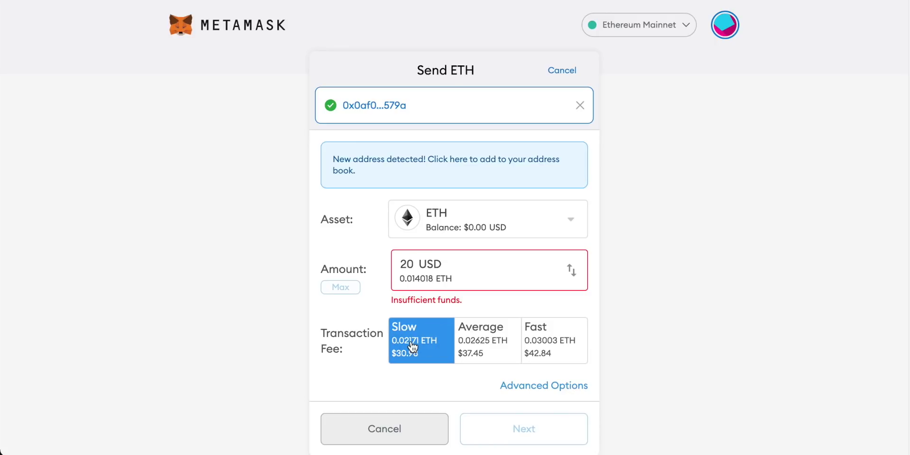
left_click(490, 337)
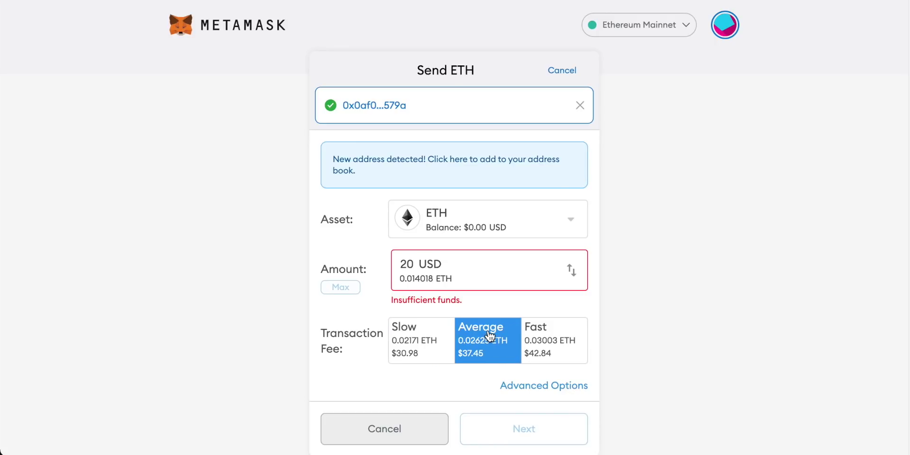
left_click(549, 343)
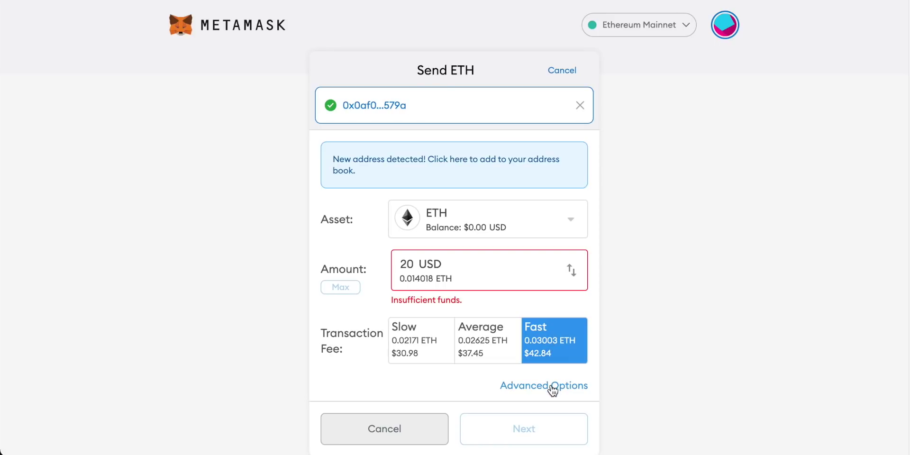
left_click(726, 31)
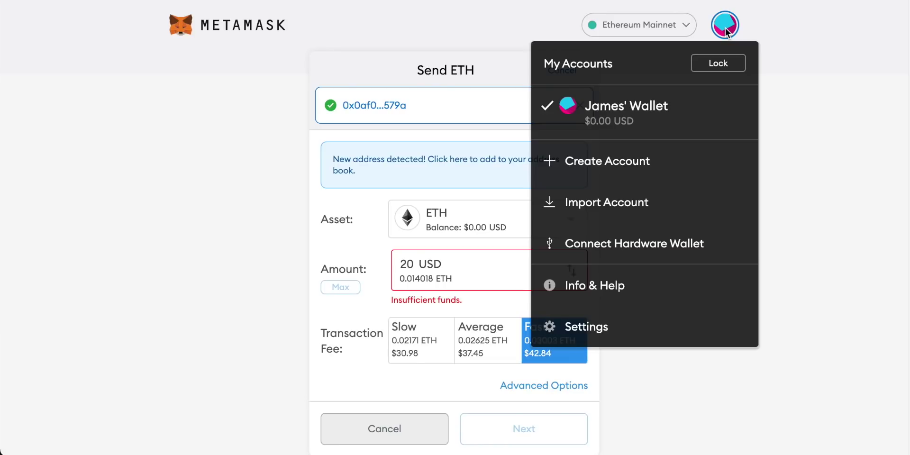
Switch Advanced gas controls ON under Settings > Advanced, then return to the wallet home screen.
left_click(579, 326)
left_click(230, 161)
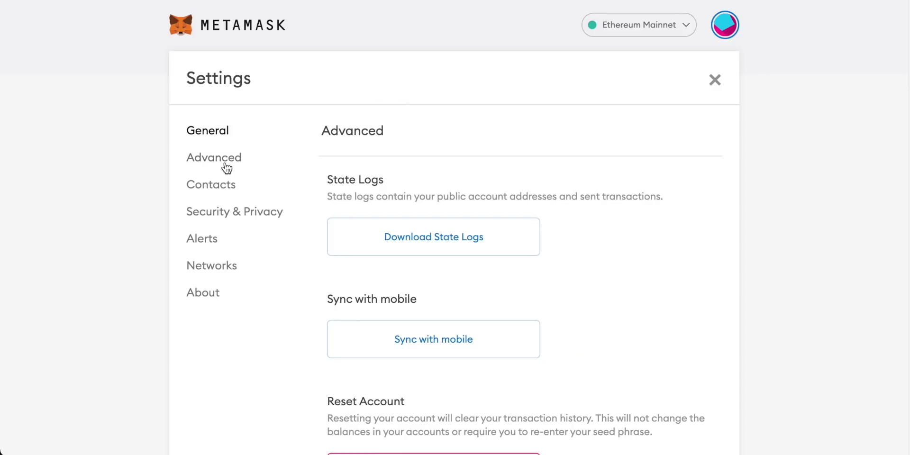
scroll(429, 198, "down", 1)
scroll(430, 198, "down", 8)
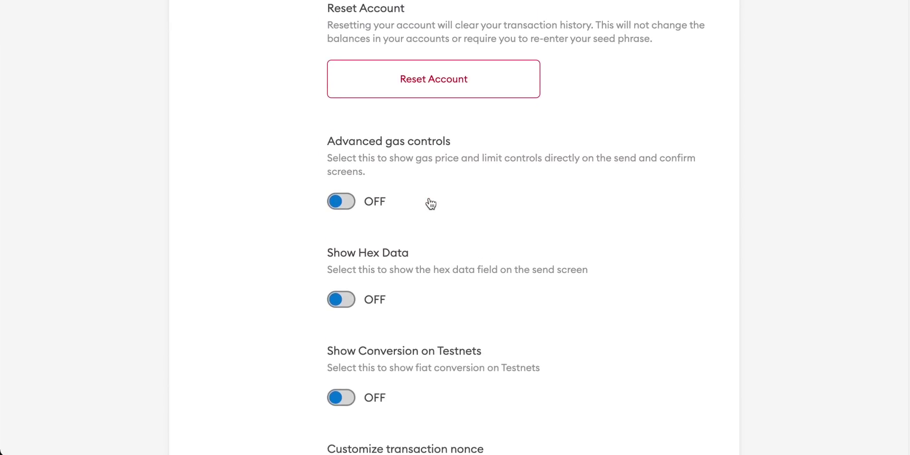
left_click(344, 201)
scroll(445, 195, "up", 8)
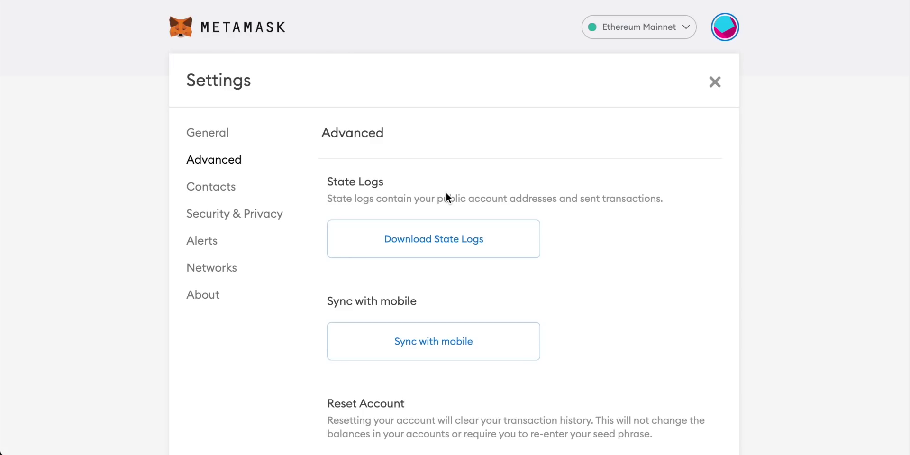
left_click(271, 39)
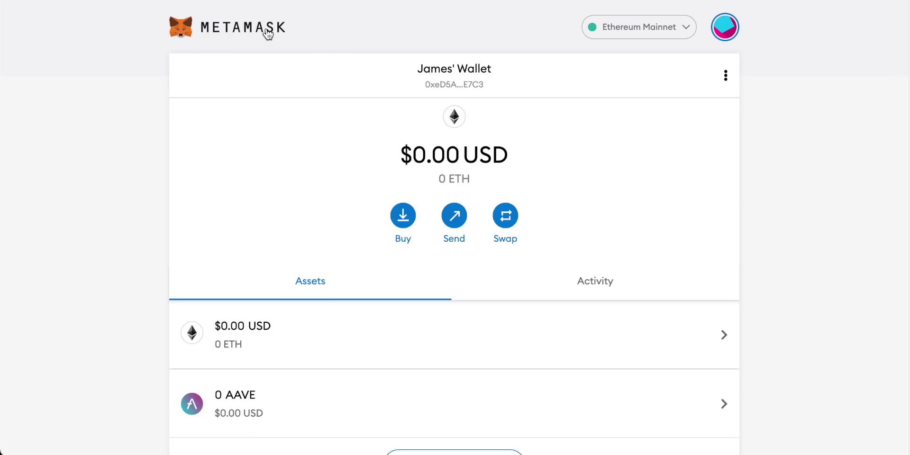
Back on the Send ETH form, replace the 1430 gas price with 250.
left_click(455, 214)
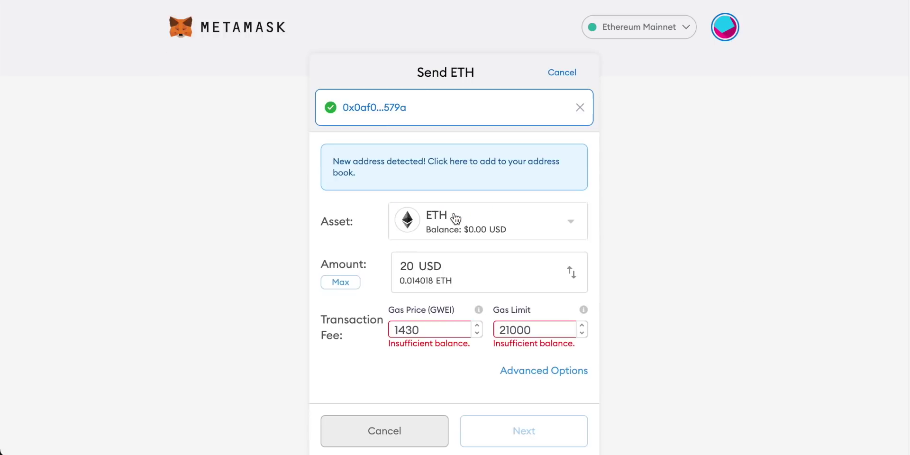
scroll(471, 238, "down", 1)
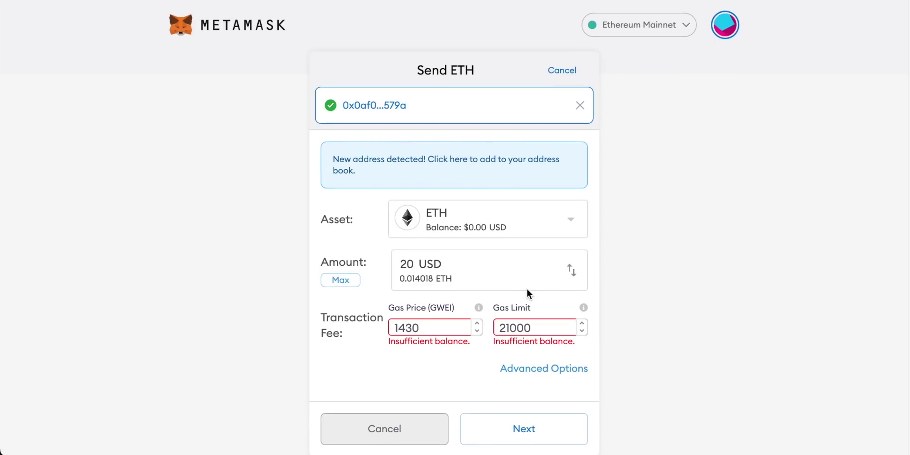
mouse_move(584, 309)
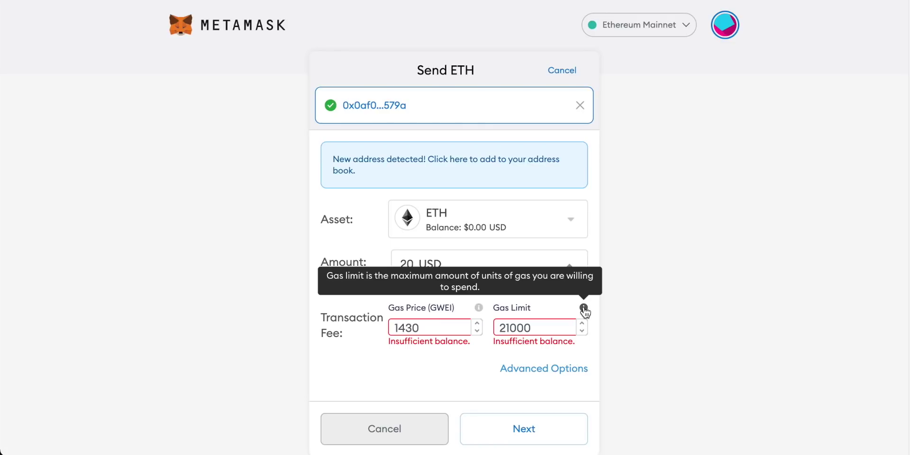
mouse_move(479, 311)
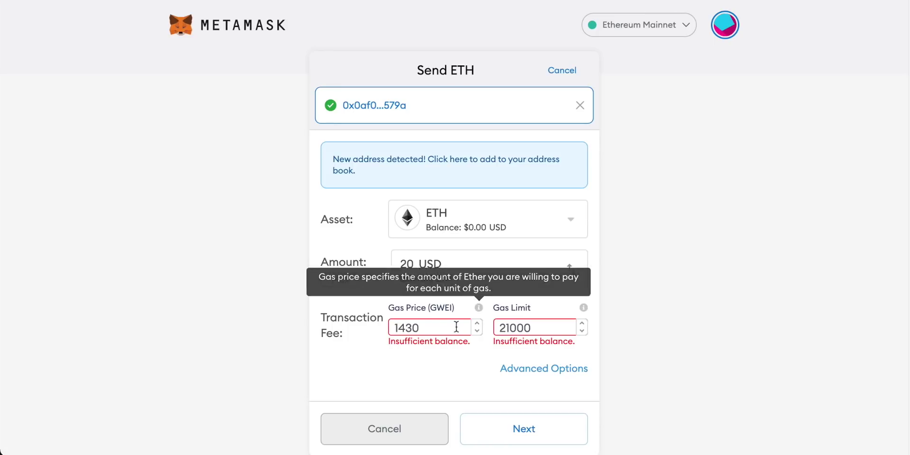
left_click_drag(428, 328, 334, 328)
type("250")
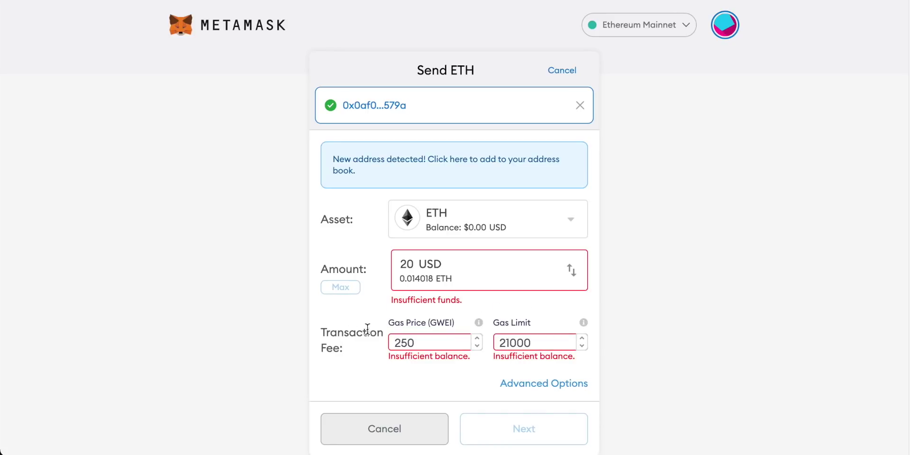
Raise the gas price to 253 GWEI and set the gas limit to 22000.
left_click(540, 342)
left_click(477, 338)
left_click(477, 338)
left_click(477, 339)
left_click(582, 338)
left_click(582, 338)
left_click(582, 338)
left_click(581, 338)
double_click(504, 342)
type("22000")
Review ETH Gas Station's recommended prices, highlighting the Trader card and the 261 gwei Standard value.
left_click(430, 342)
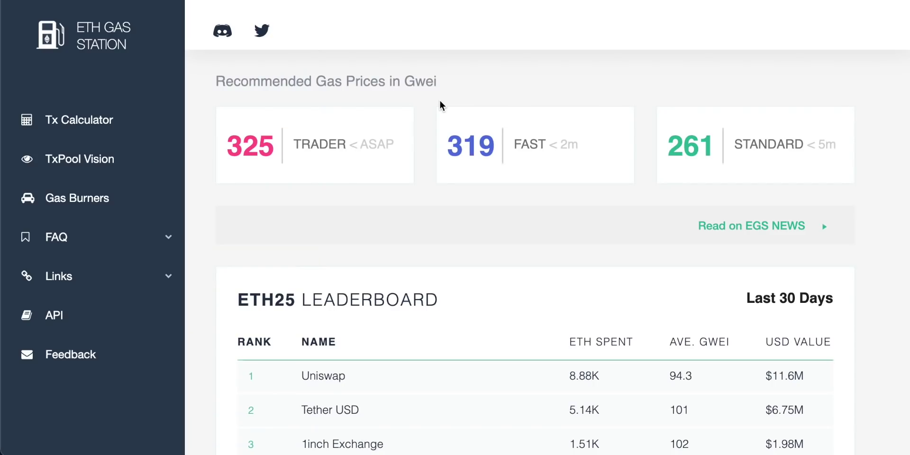
scroll(439, 101, "down", 1)
scroll(440, 101, "up", 1)
left_click_drag(385, 154, 370, 142)
mouse_move(714, 139)
left_mouse_down()
mouse_move(678, 141)
mouse_move(711, 141)
left_mouse_up()
left_click(706, 140)
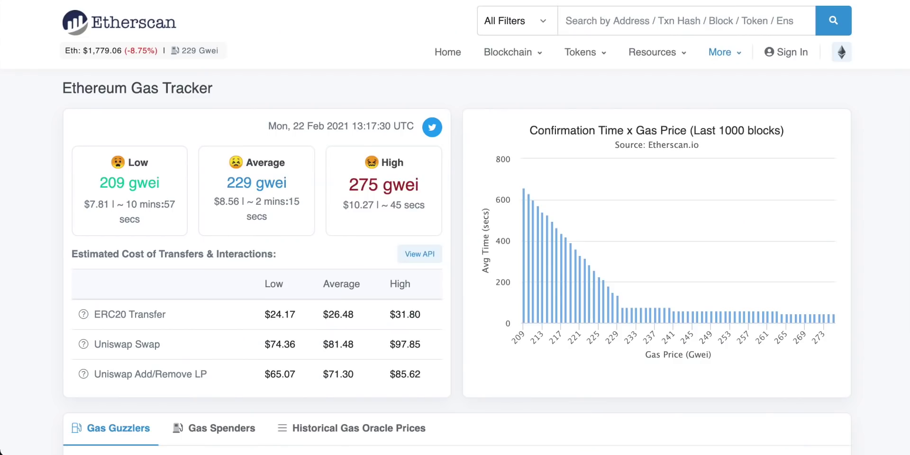
Highlight the Ethereum Gas Tracker heading to compare Low 209, Average 229 and High 275 gwei.
left_click_drag(63, 88, 228, 90)
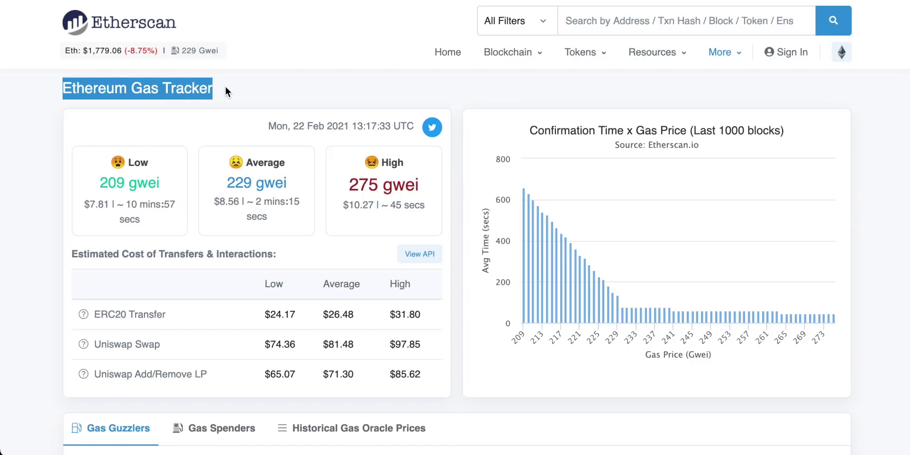
left_click(183, 90)
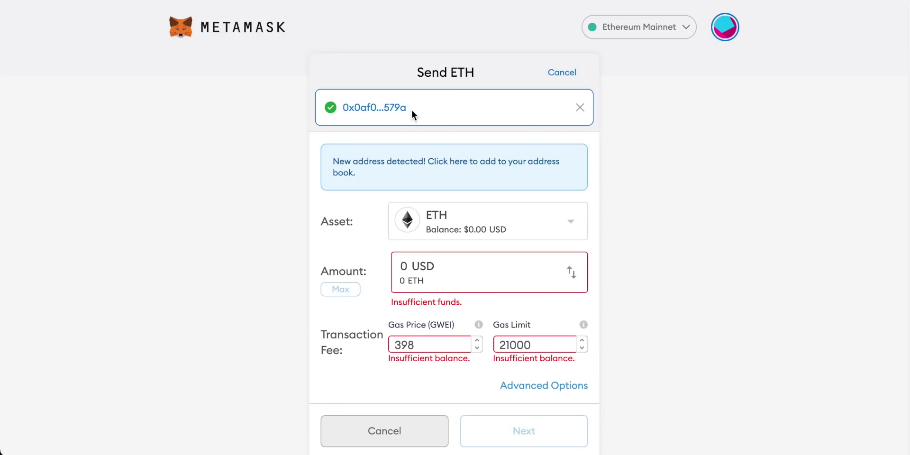
Scroll down the Activity list to the pending Send ETH transaction and its Speed Up button.
scroll(611, 147, "down", 1)
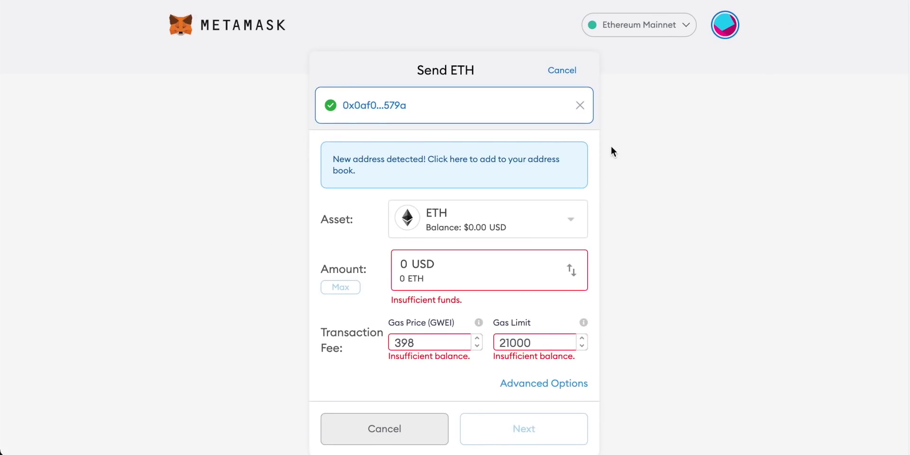